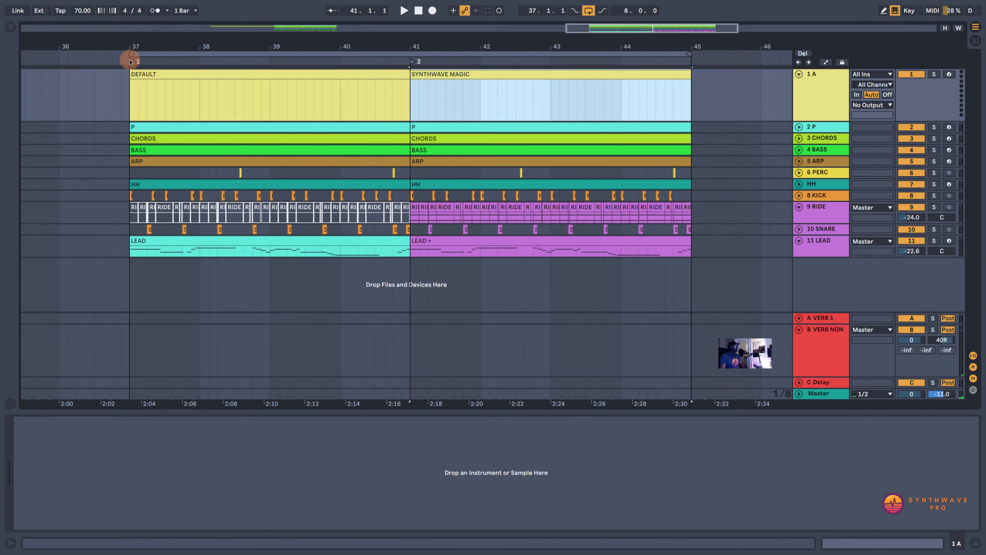
- Show the RIDE track's device chain and move the loop start to bar 41, where the SYNTHWAVE MAGIC section begins
click(134, 62)
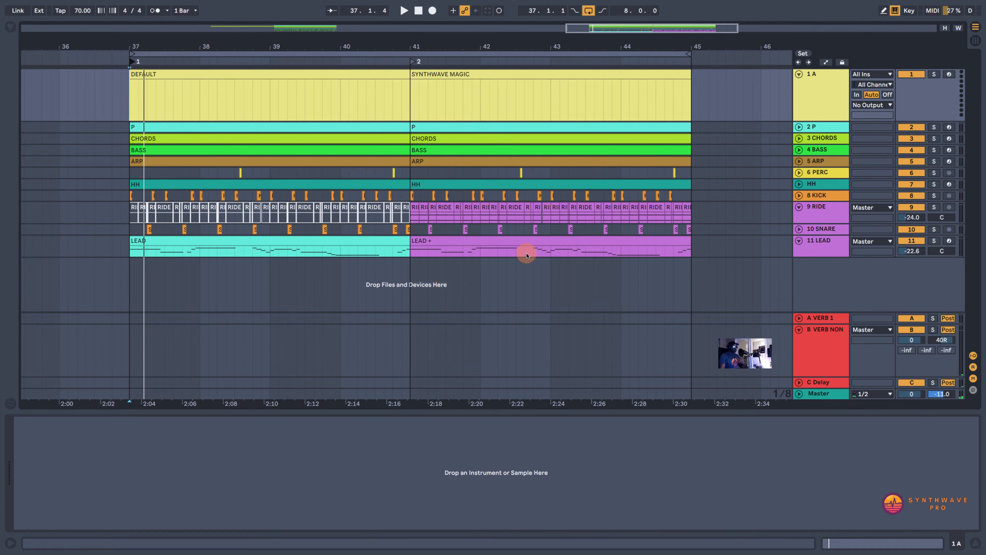
click(815, 210)
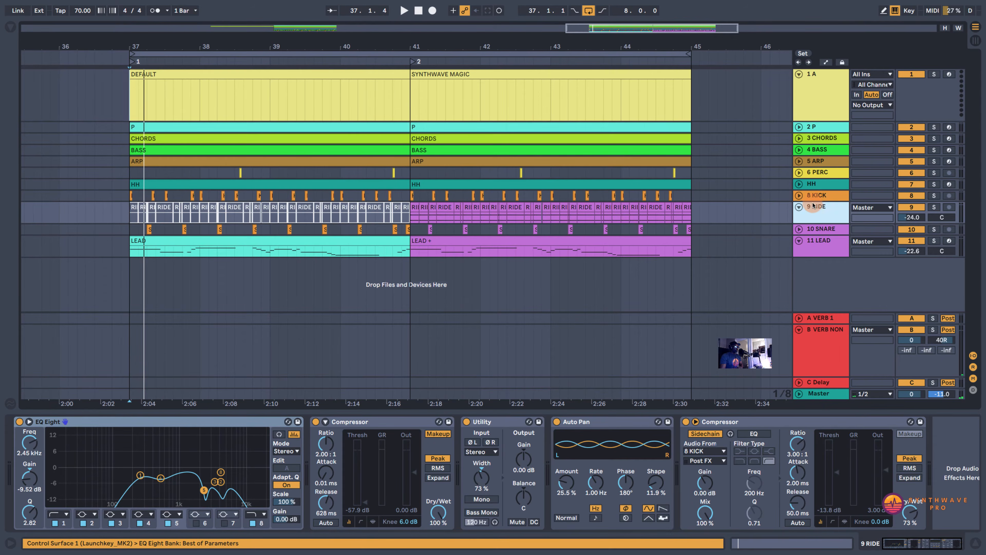
drag(132, 53, 411, 62)
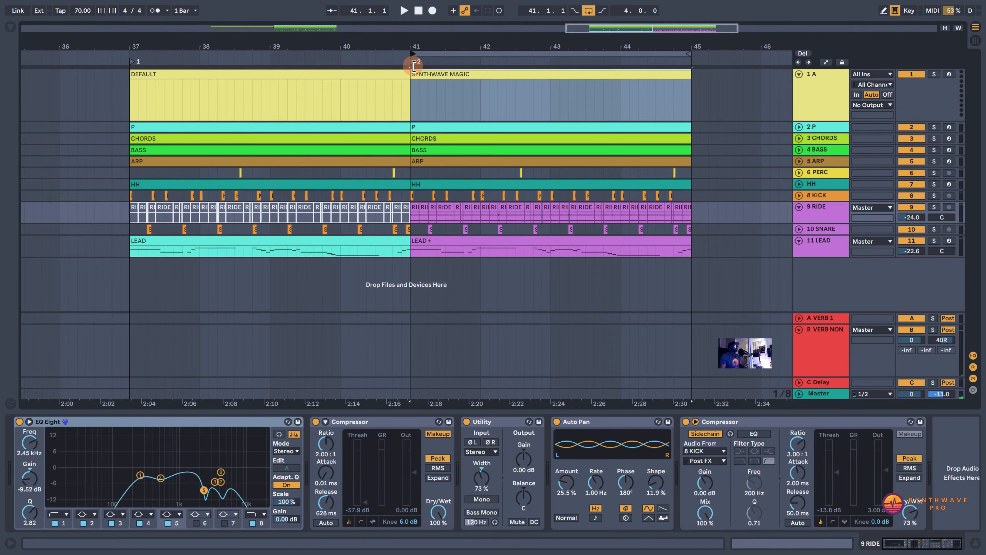
- Solo the drum tracks from 6 PERC to 10 SNARE and play them looped from bar 39
click(830, 172)
shift+click(836, 227)
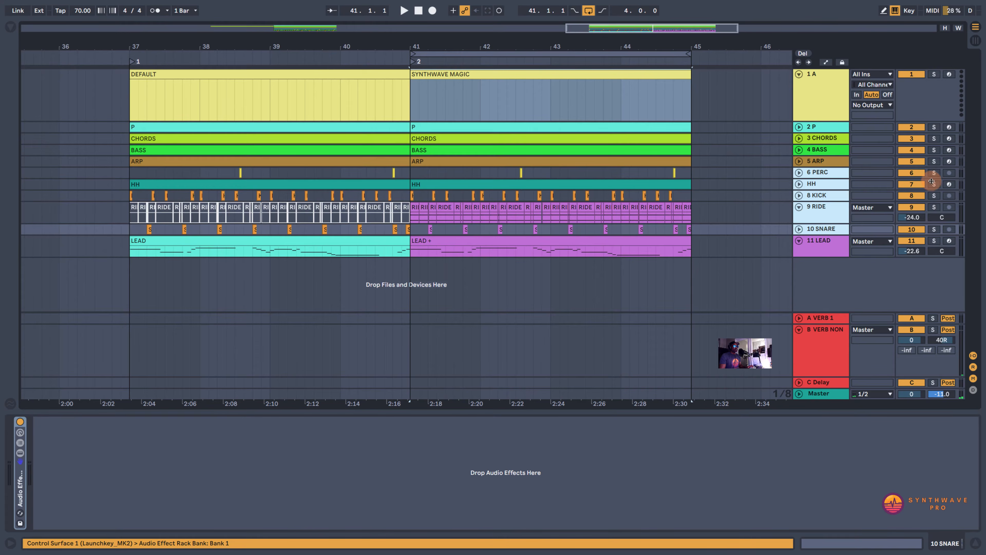
click(934, 173)
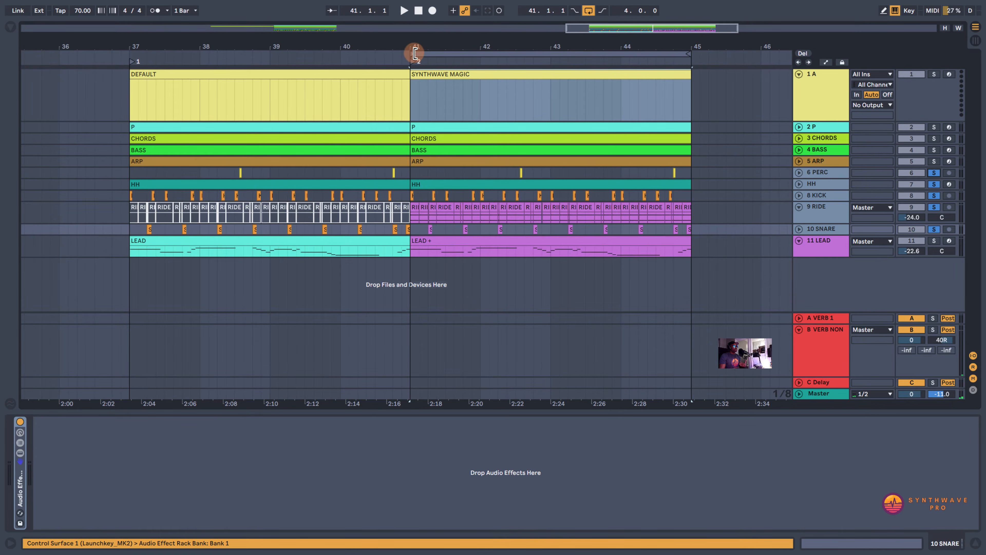
drag(416, 53, 273, 51)
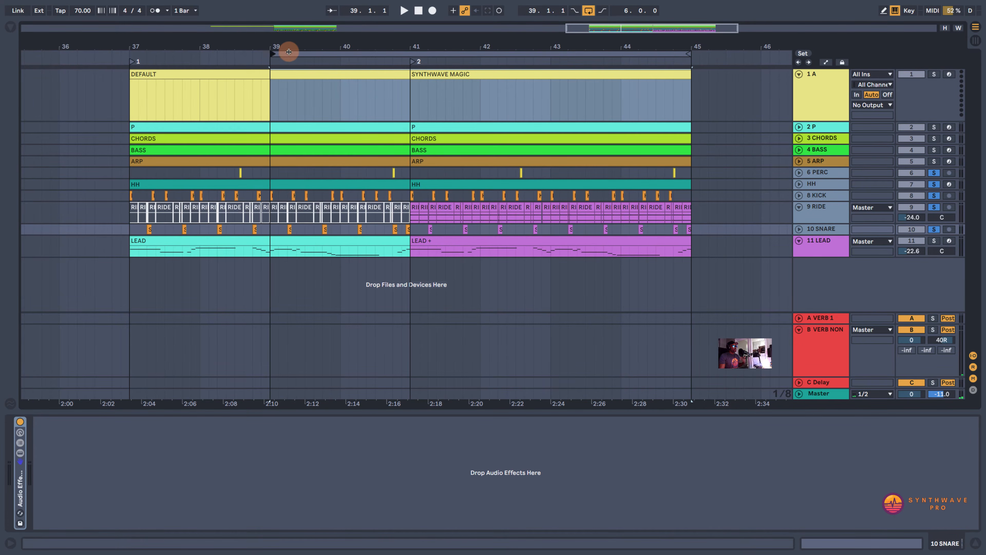
click(289, 51)
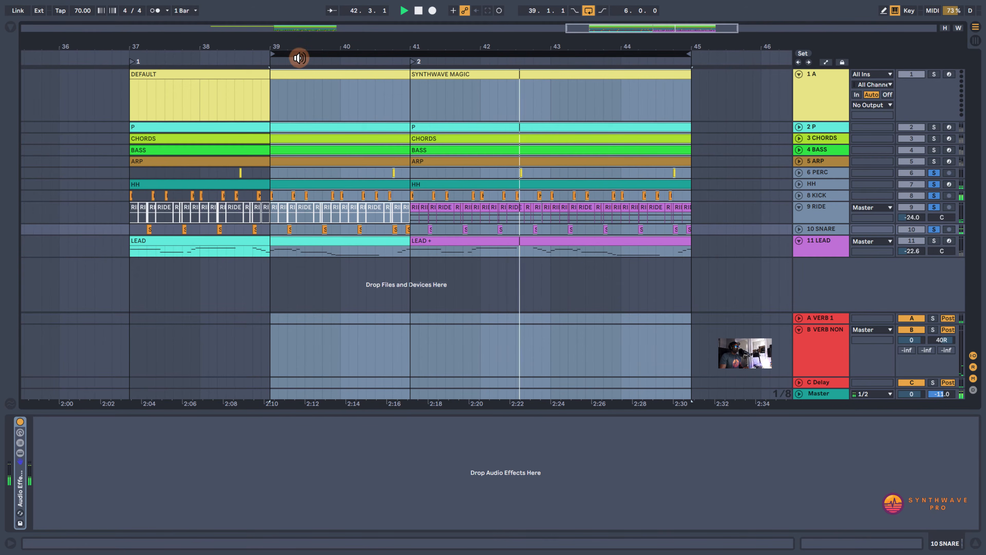
click(272, 57)
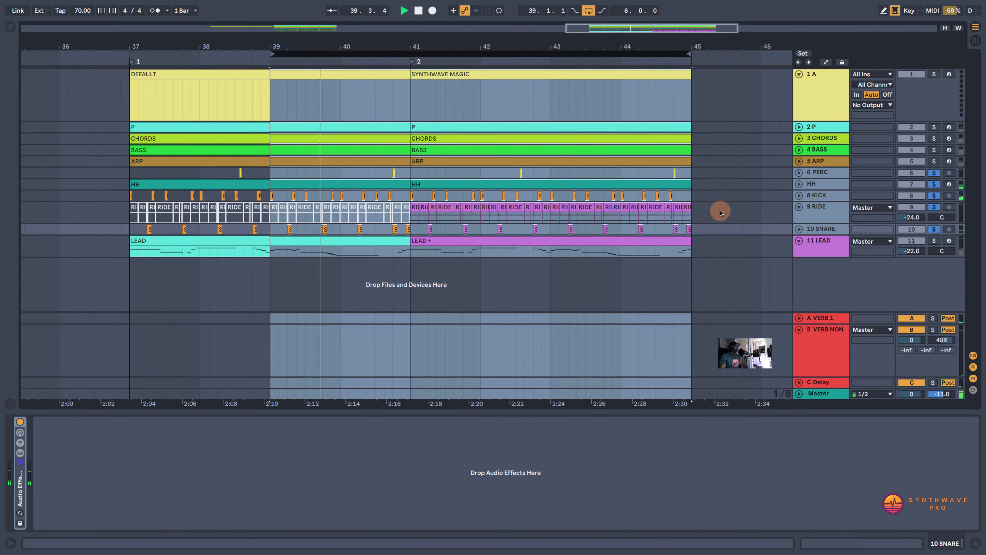
- Move the loop start to bar 41 and play the soloed drums with the RIDE track's device chain shown
click(816, 211)
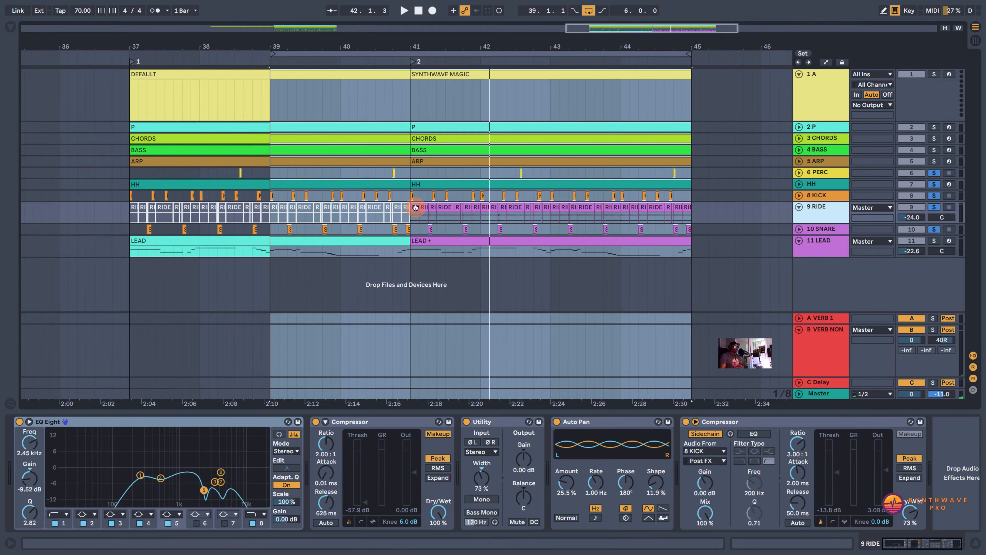
drag(271, 52, 410, 62)
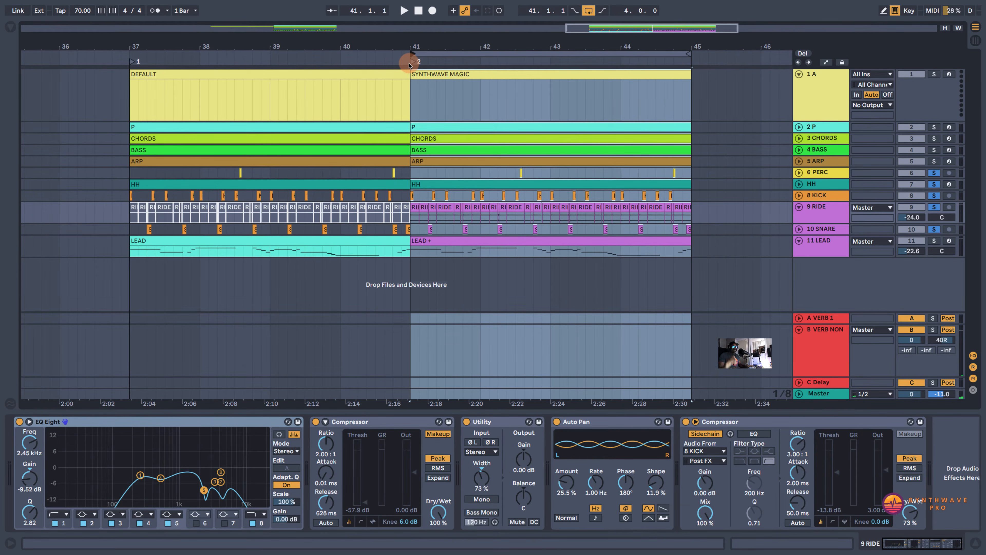
key(space)
click(824, 210)
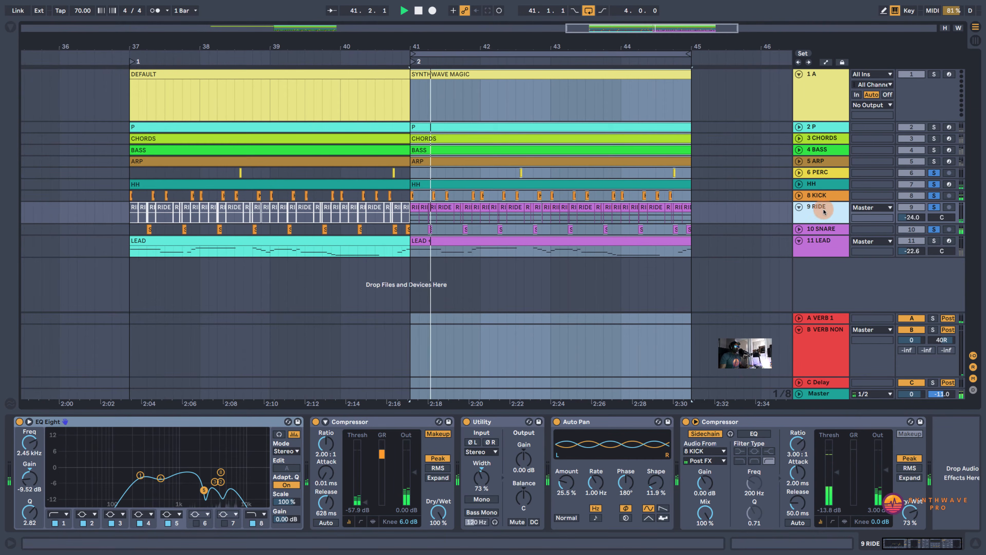
- Solo only the RIDE track and make its lane taller so that its send controls show
click(932, 210)
click(933, 210)
click(820, 221)
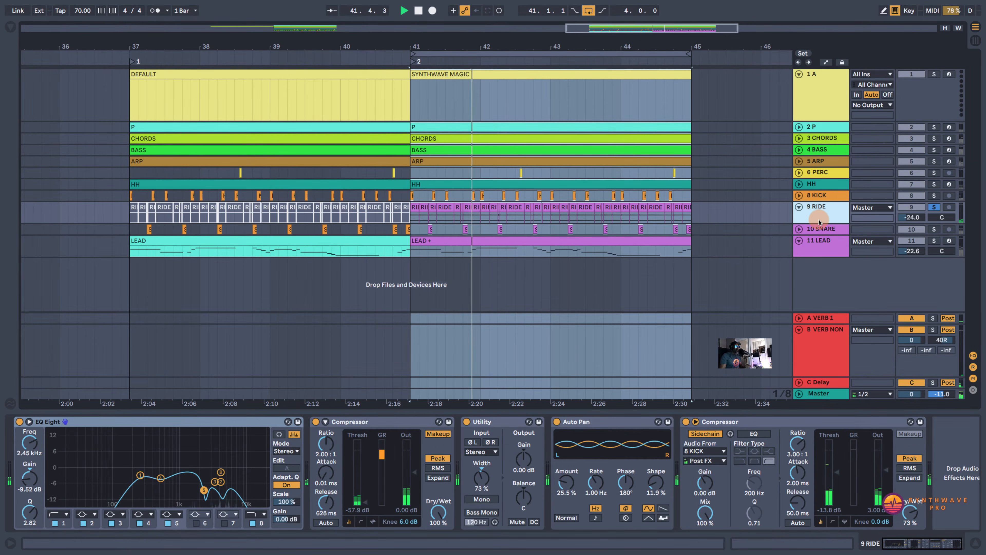
drag(820, 222, 822, 242)
drag(913, 217, 912, 218)
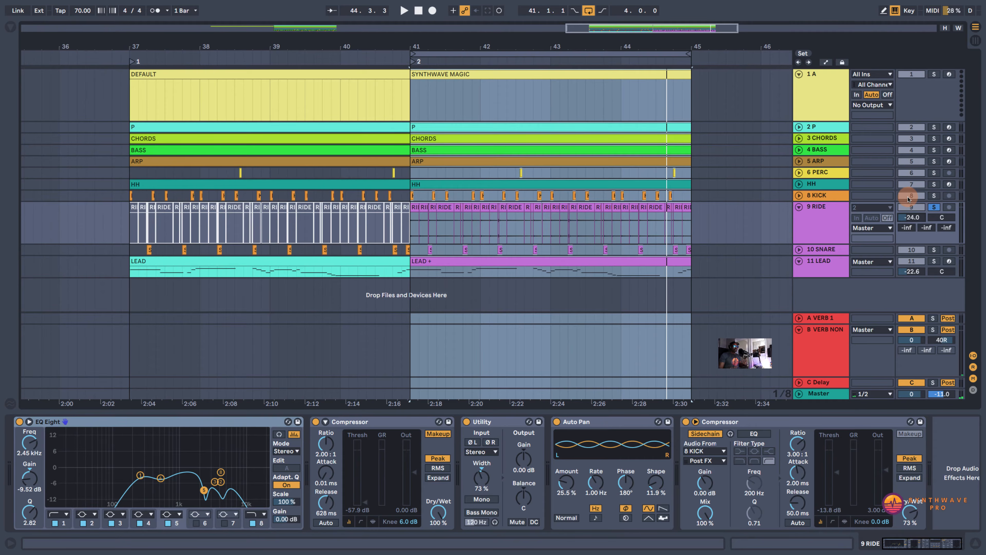
- Solo the tracks from 6 PERC to 10 SNARE together and play them looped from bar 40
drag(754, 421, 818, 187)
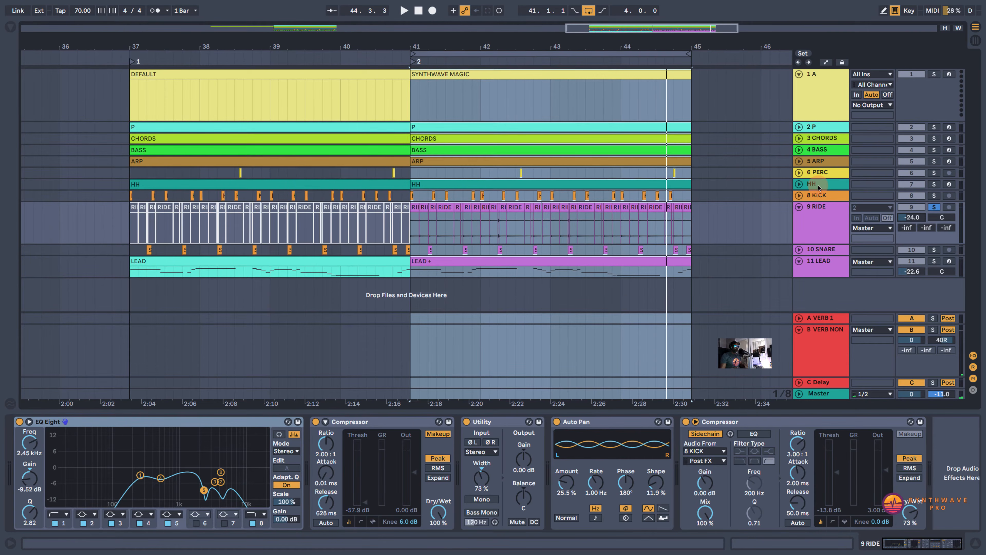
click(831, 172)
shift+click(825, 247)
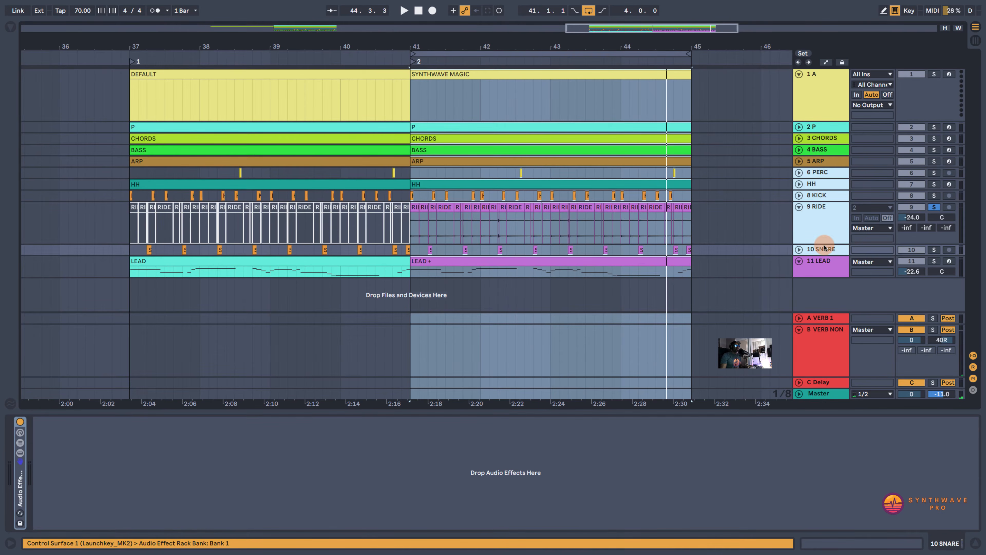
click(935, 173)
drag(411, 53, 342, 54)
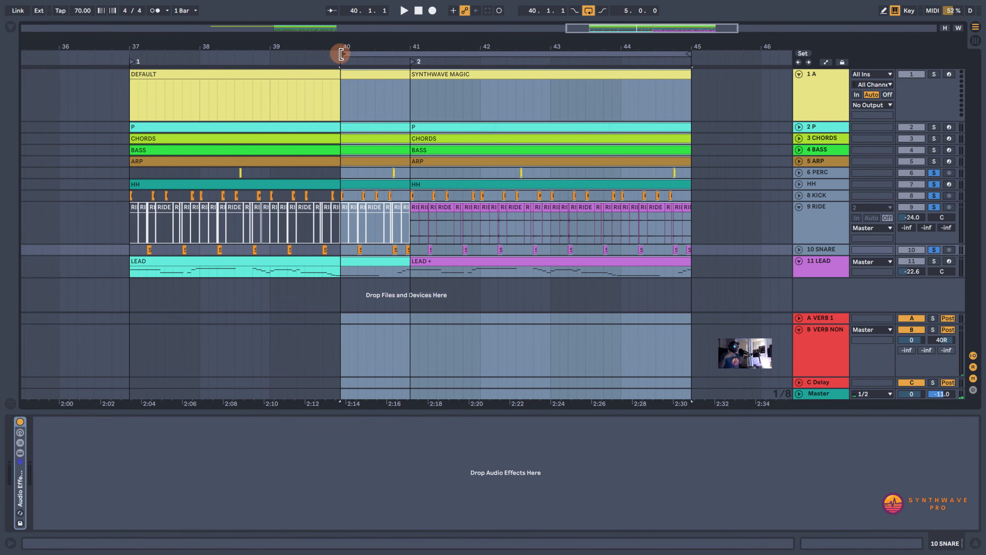
key(space)
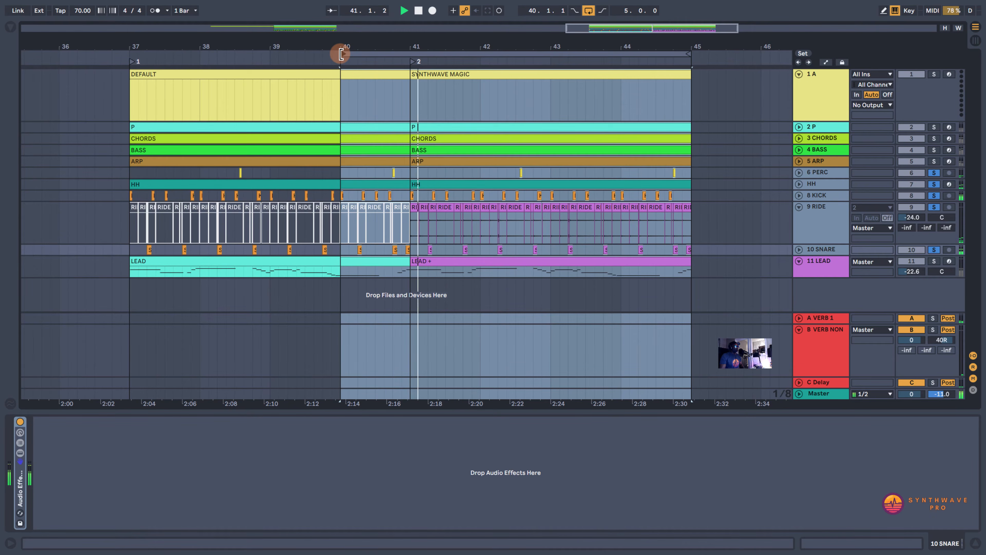
- Try raising the RIDE track's volume to about -7.7 dB during playback, and undo the change
click(800, 219)
drag(911, 218, 910, 204)
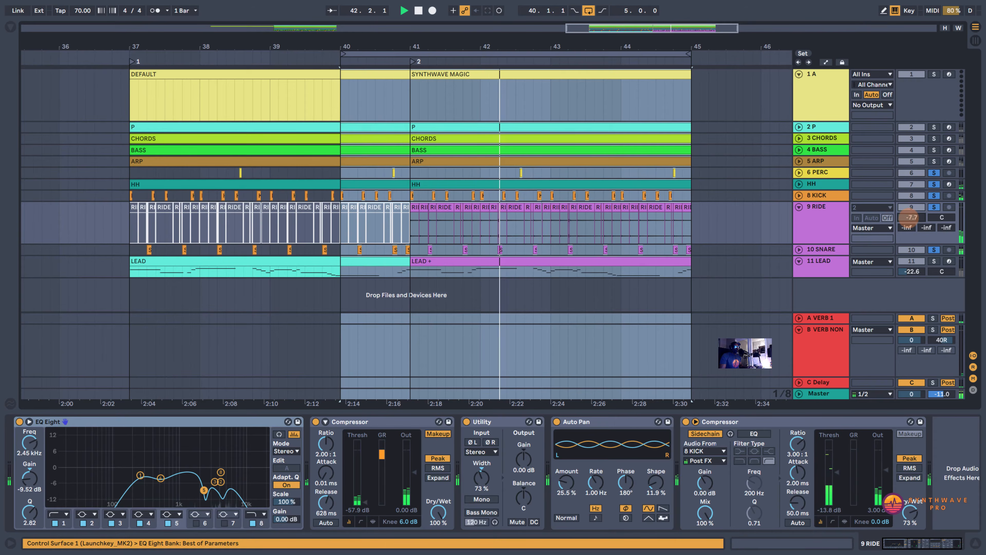
key(super+z)
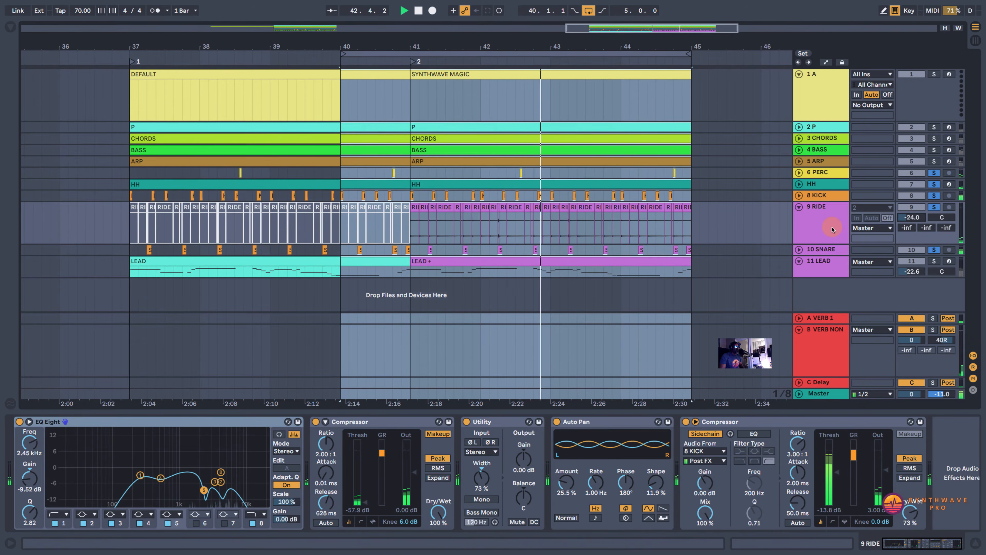
- Compare the soloed drums with and without the RIDE track, looping from bar 41, and stop playback
click(934, 208)
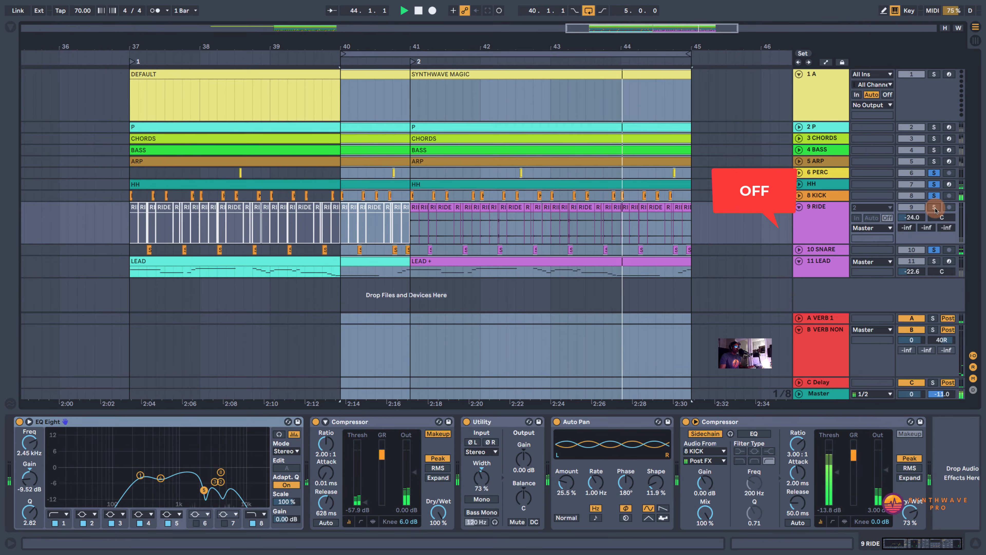
click(934, 208)
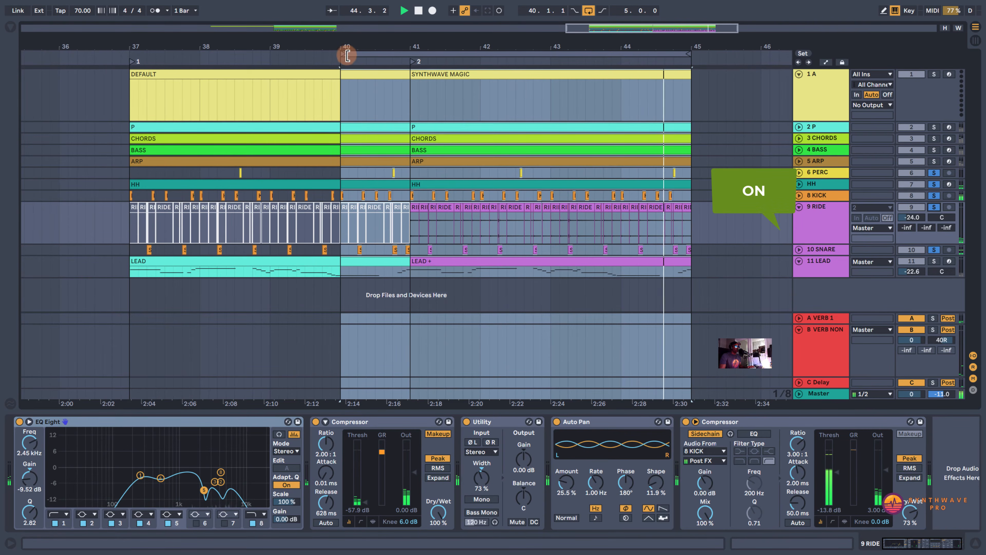
drag(348, 55, 410, 55)
click(934, 208)
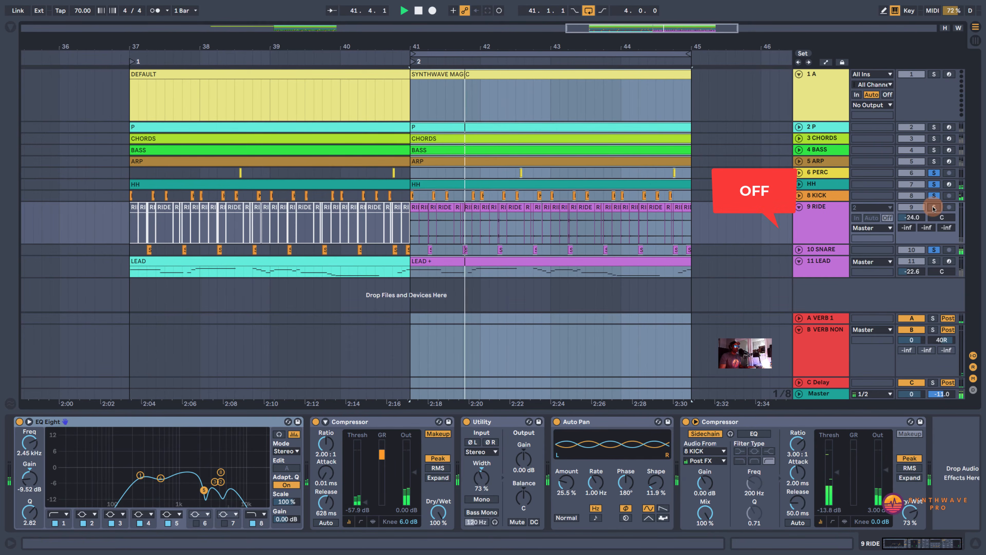
click(934, 207)
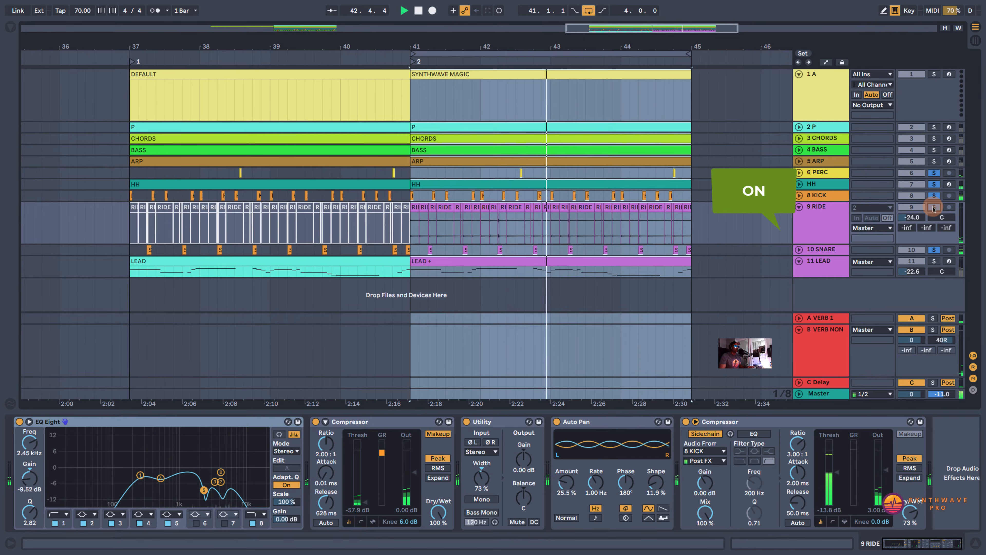
click(934, 208)
click(934, 208)
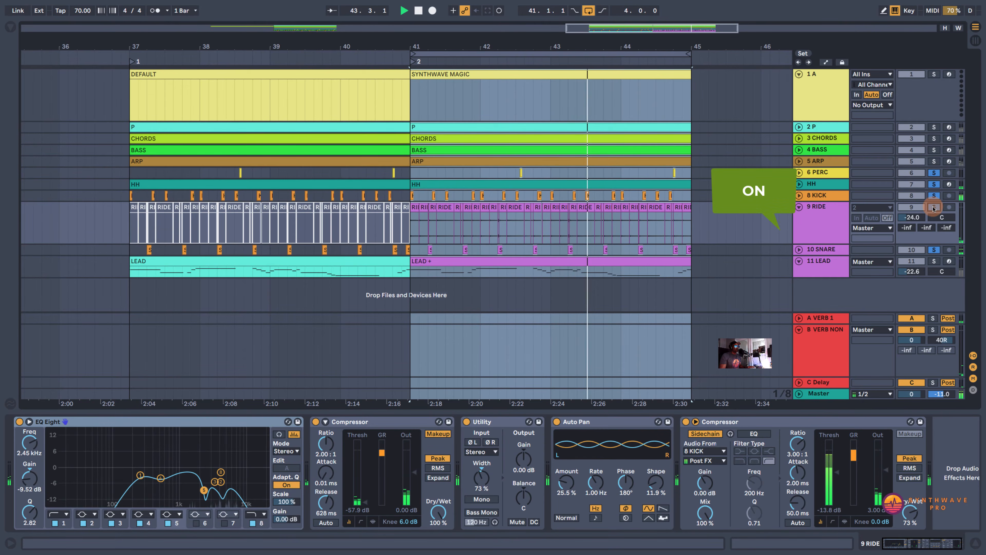
key(space)
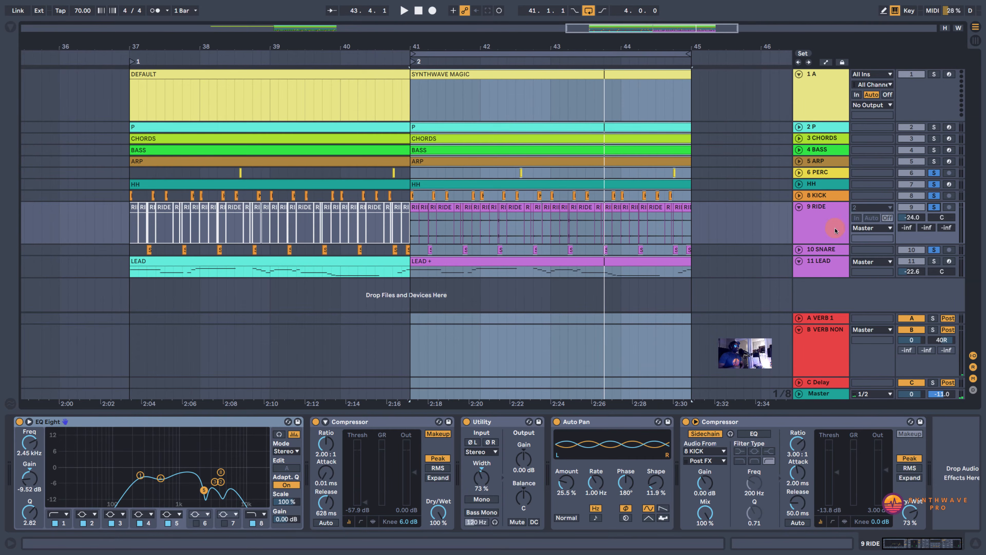
- Turn off the solo on all drum tracks and unfold the SNARE track
click(816, 252)
click(935, 250)
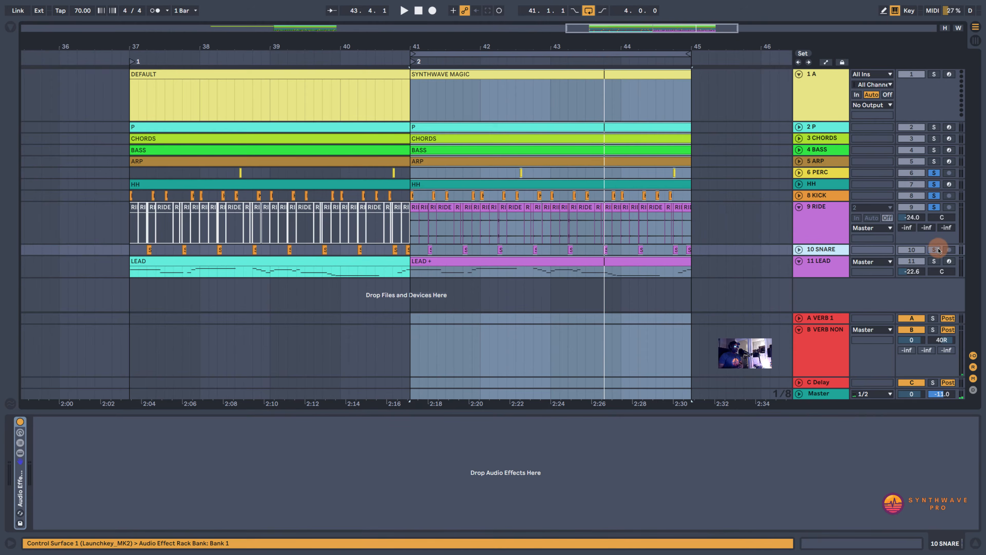
click(799, 250)
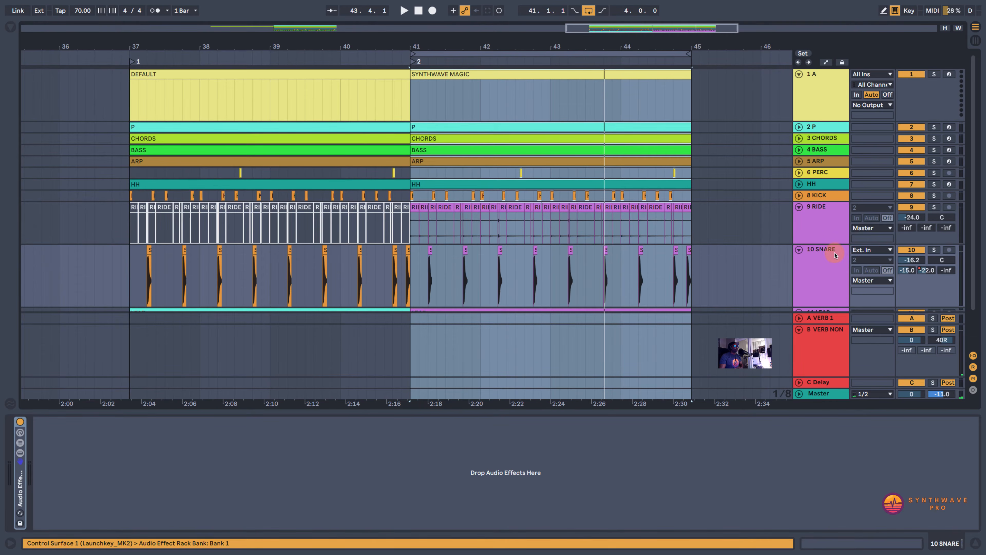
- Play the full mix looped from bar 39 with the SNARE and LEAD tracks in view, and stop playback
drag(409, 55, 272, 57)
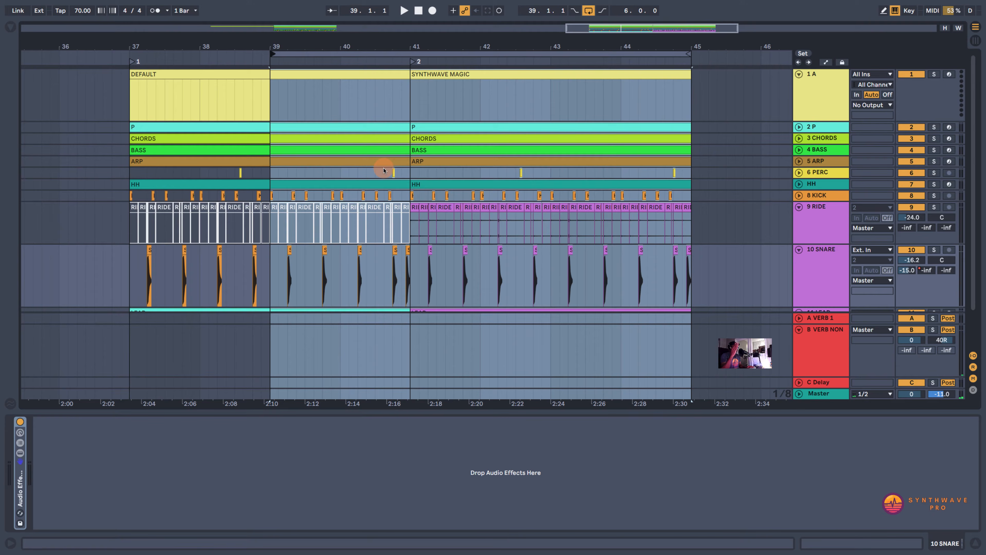
key(space)
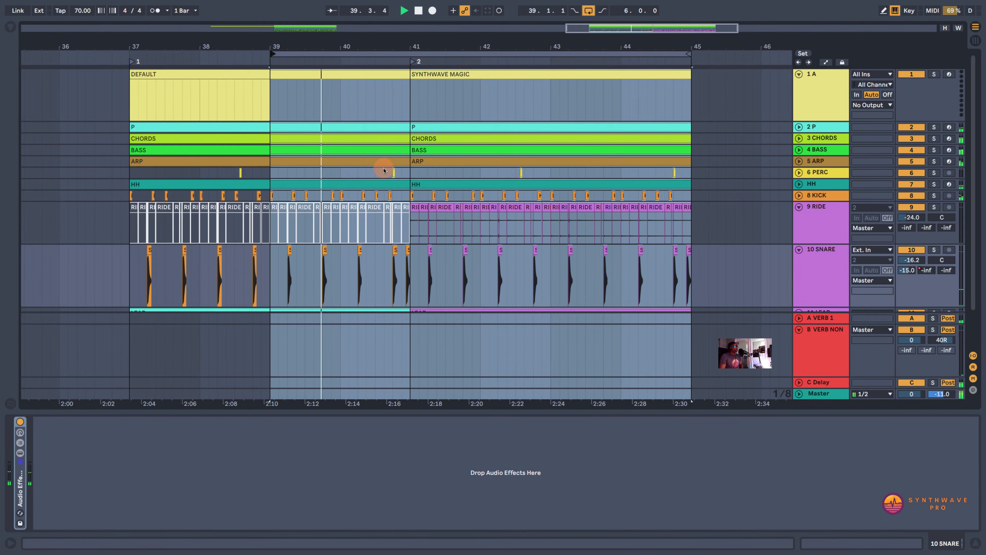
scroll(429, 230, down, 2)
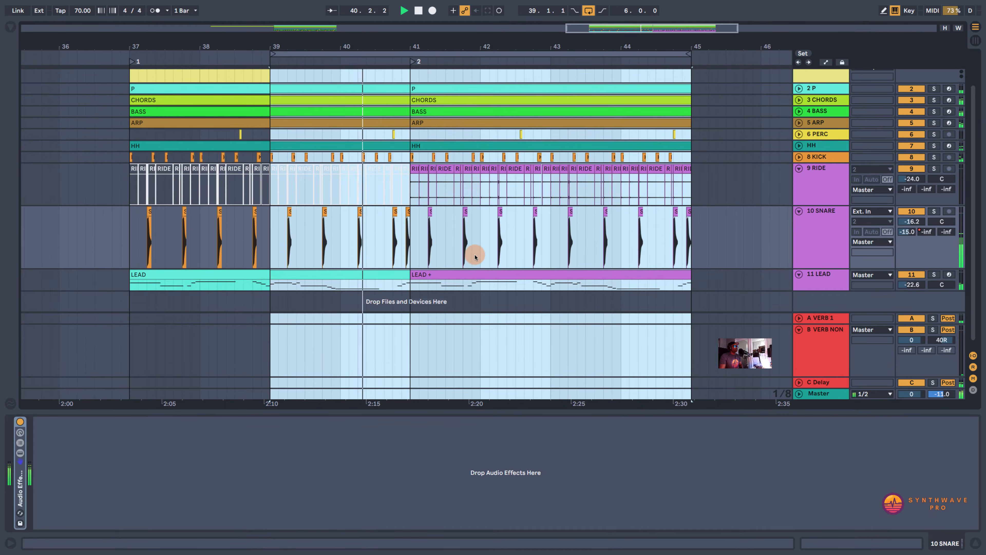
click(830, 254)
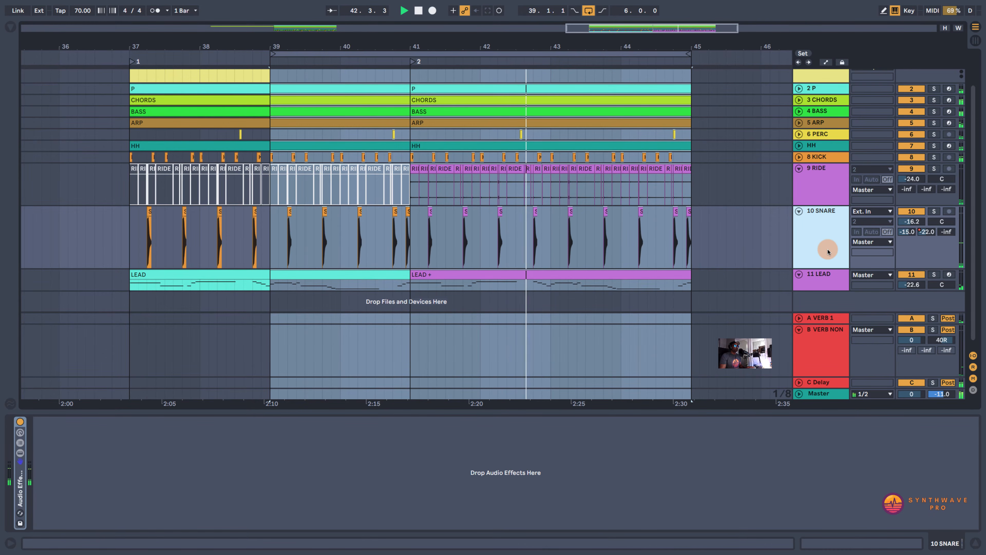
key(space)
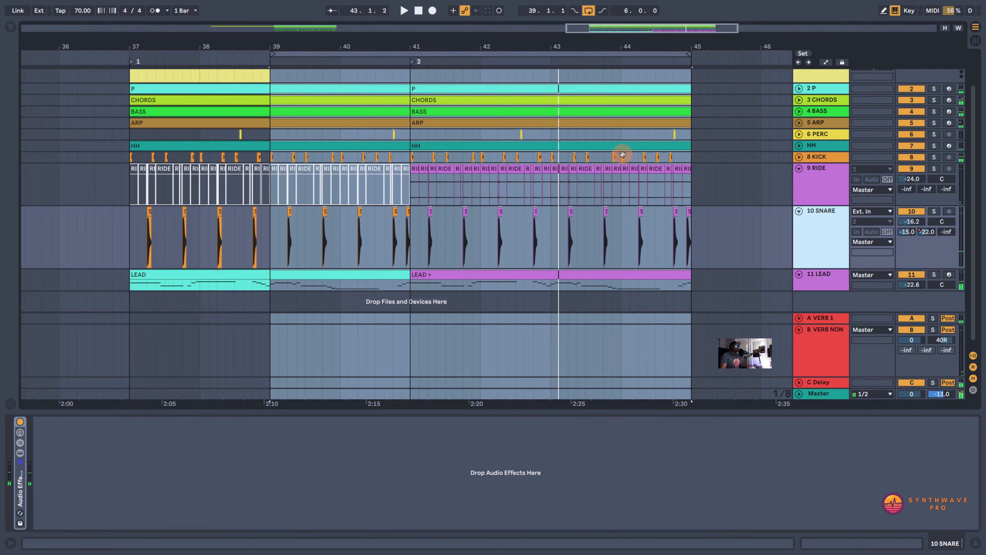
- Move the loop start back to bar 41 and bring up the RIDE track's device chain
click(270, 52)
drag(271, 52, 411, 53)
click(809, 173)
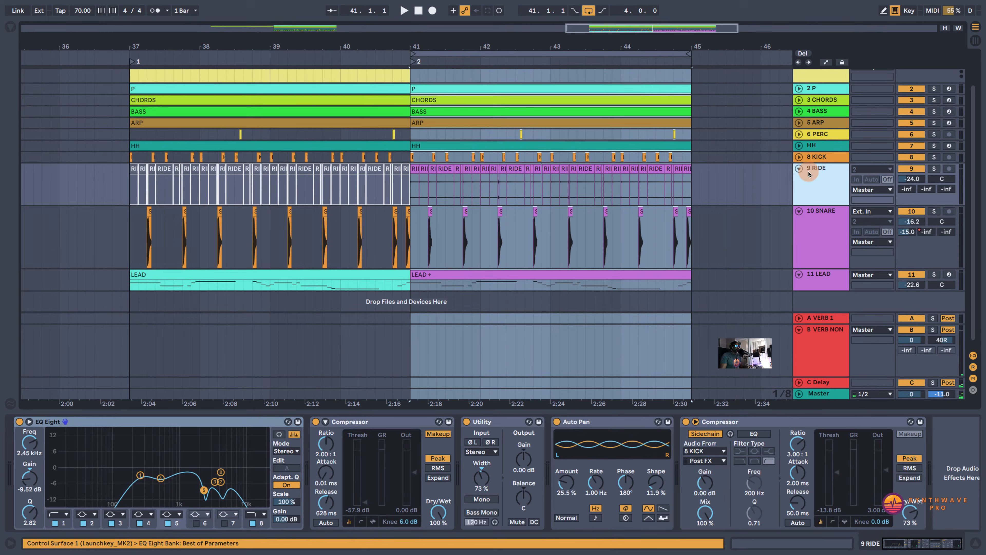
click(830, 276)
click(828, 188)
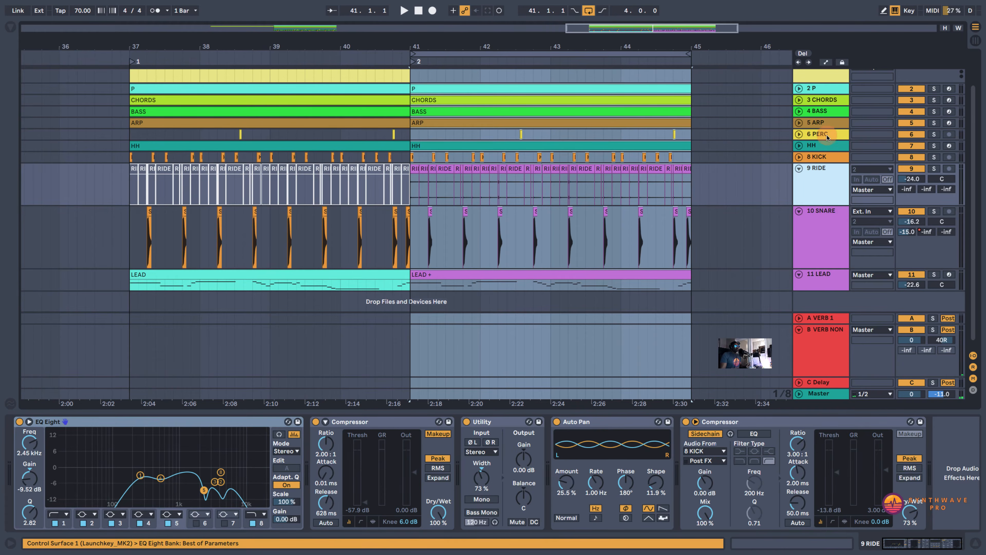
- Solo the drum tracks from PERC to SNARE and play them with the loop starting at bar 40
click(828, 135)
shift+click(831, 243)
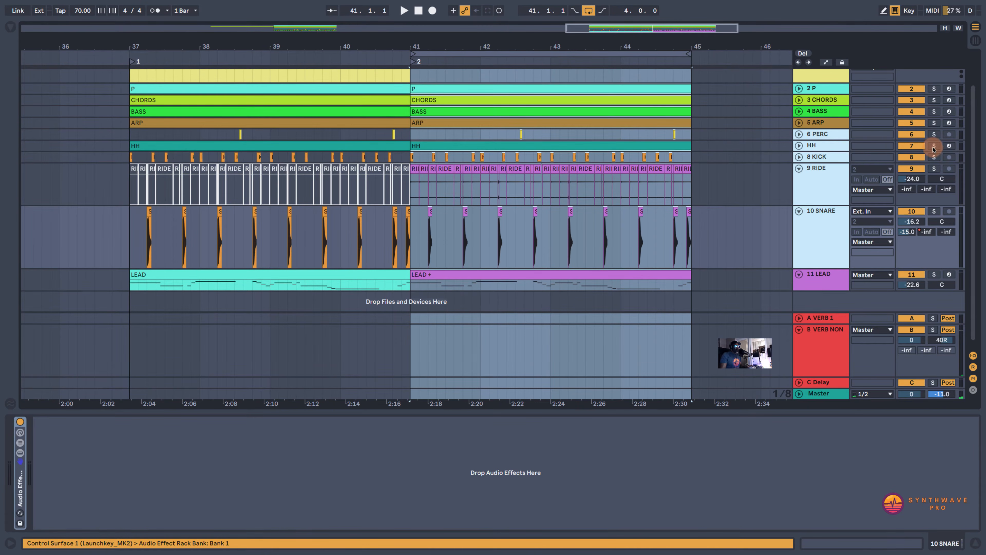
click(934, 137)
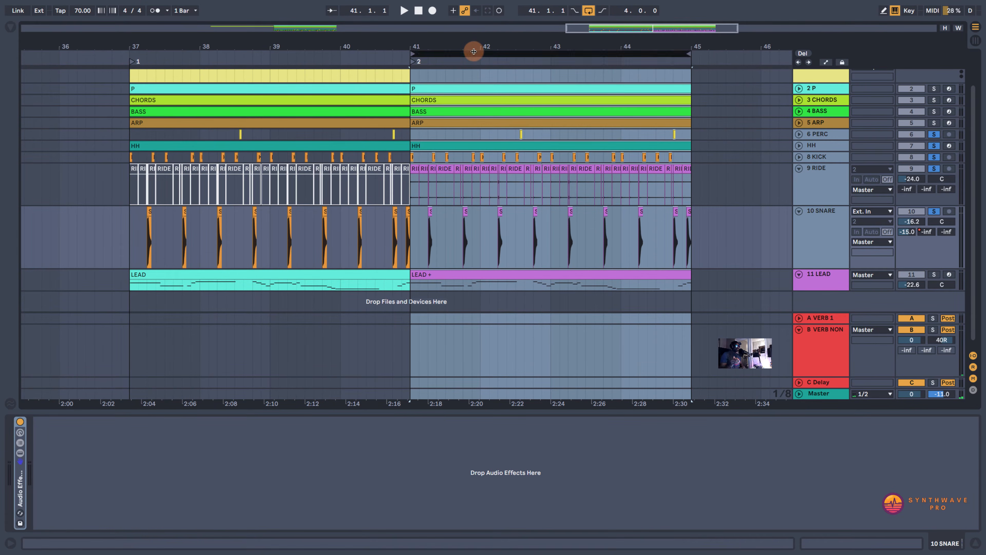
drag(416, 52, 341, 50)
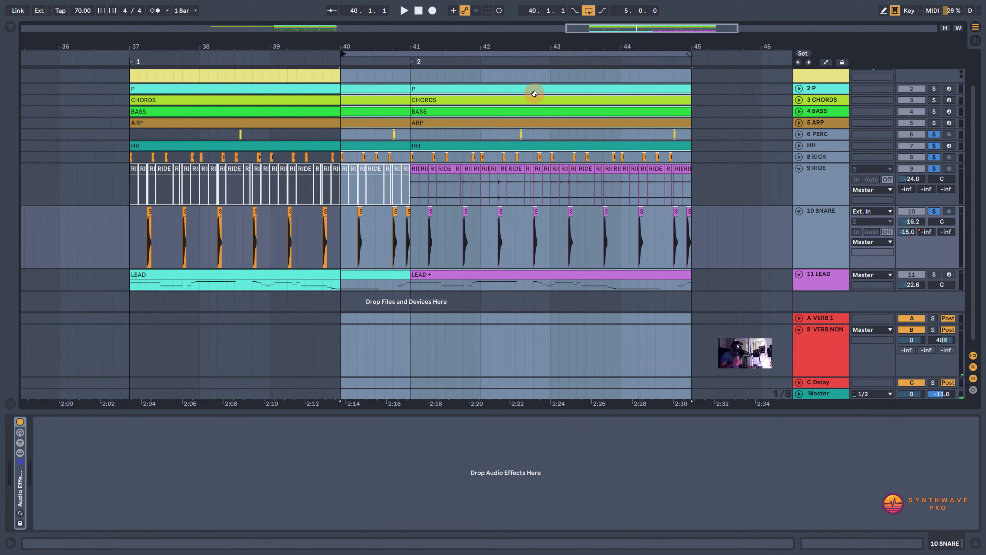
key(space)
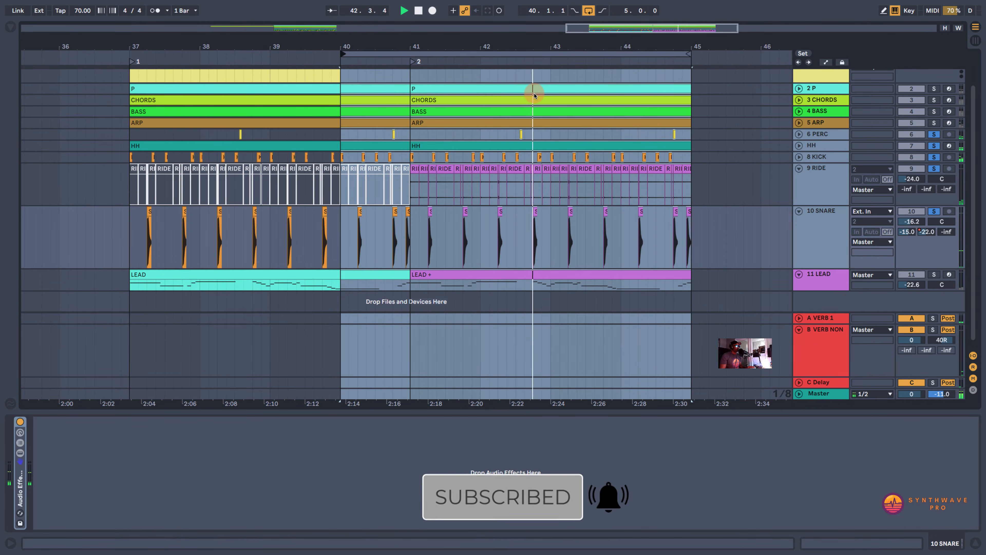
- Move the loop start to bar 41 and compare the soloed drums with the VERB NON return off and on
drag(344, 52, 411, 56)
click(911, 330)
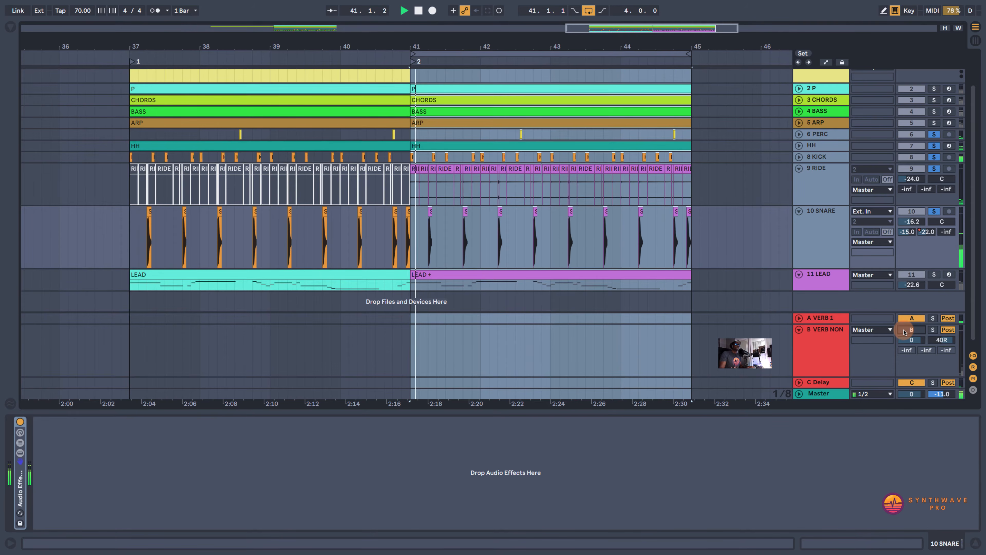
click(904, 331)
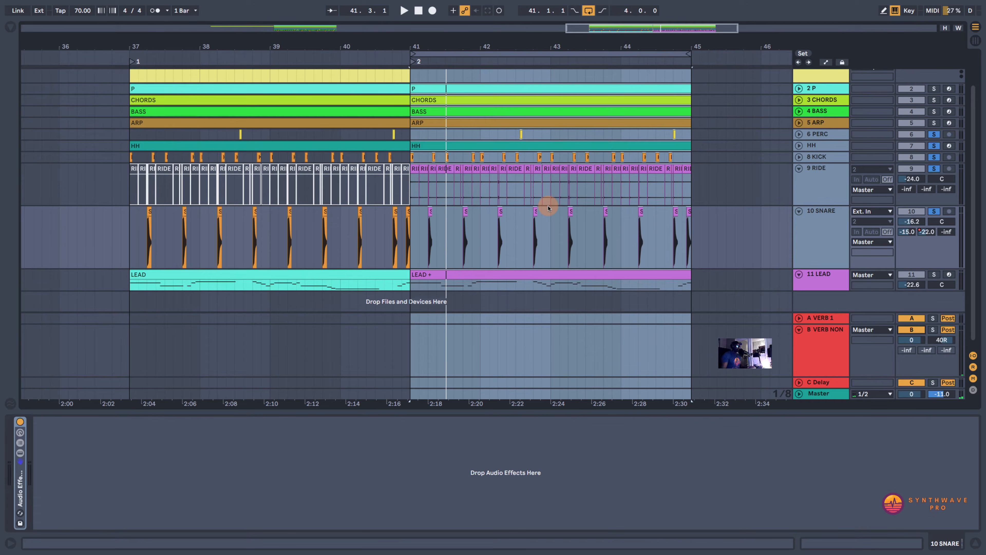
- Review the Reverb settings on the VERB 1 return and the ValhallaVintageVerb settings on the VERB NON return
click(818, 335)
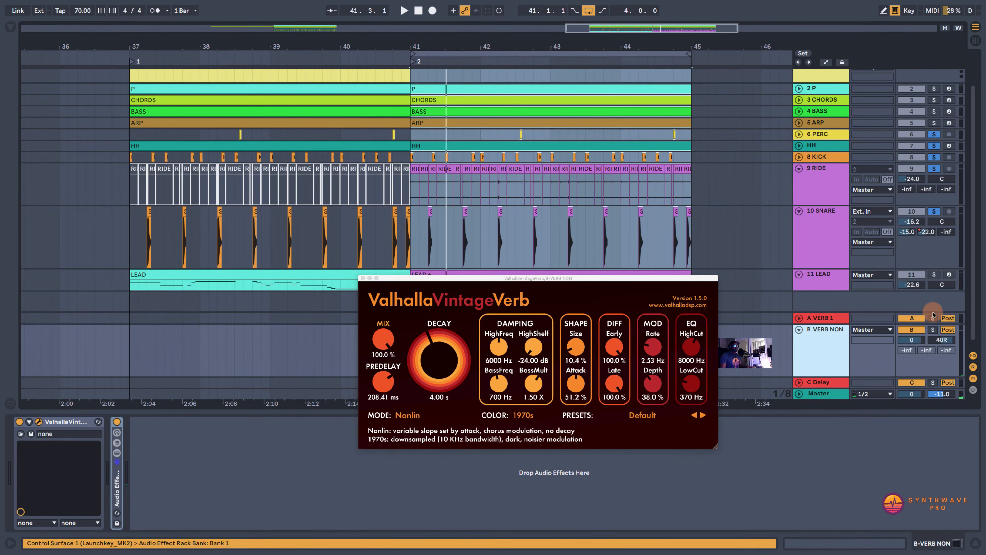
click(819, 317)
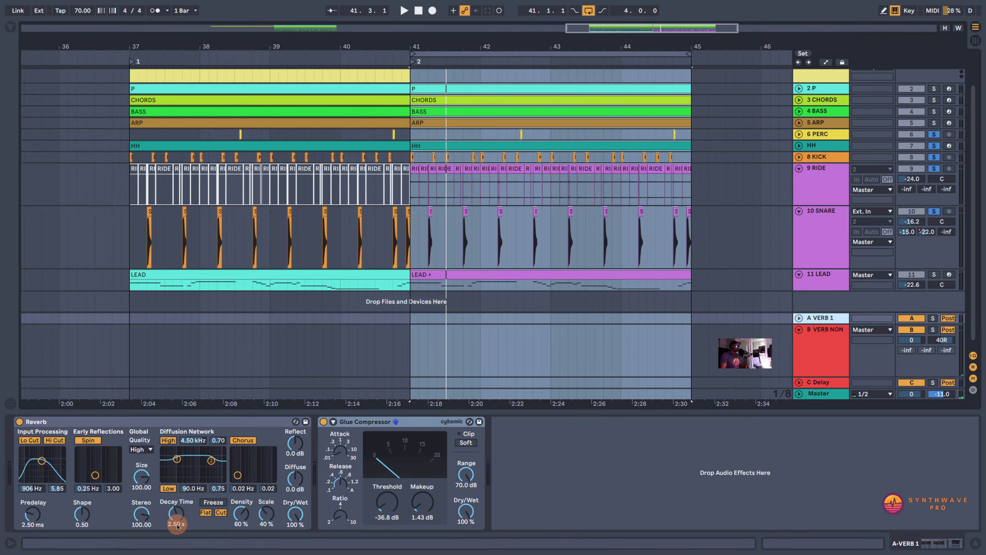
click(831, 345)
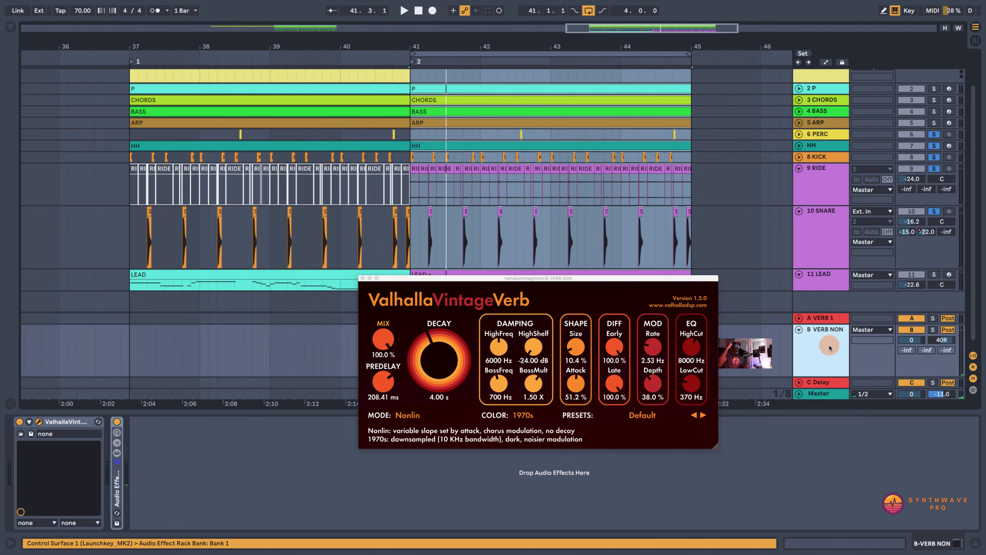
- Clear the drum solos, solo only the SNARE track, and play it from bar 41
key(space)
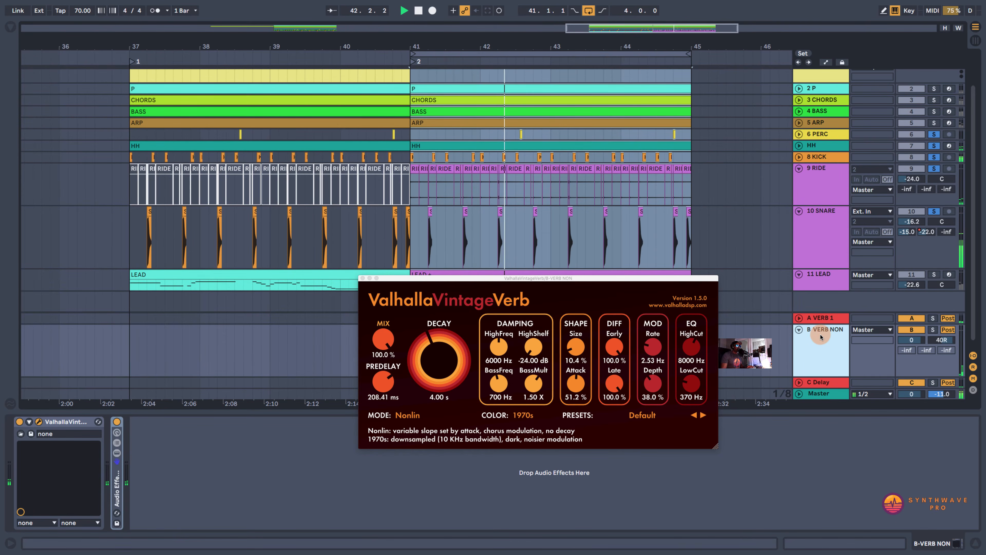
click(817, 252)
click(935, 211)
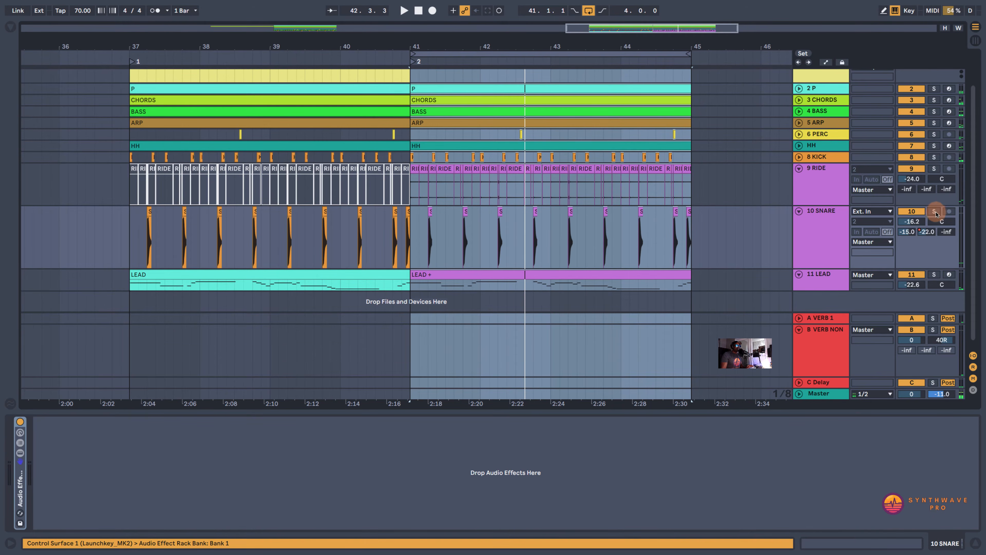
click(935, 211)
click(410, 220)
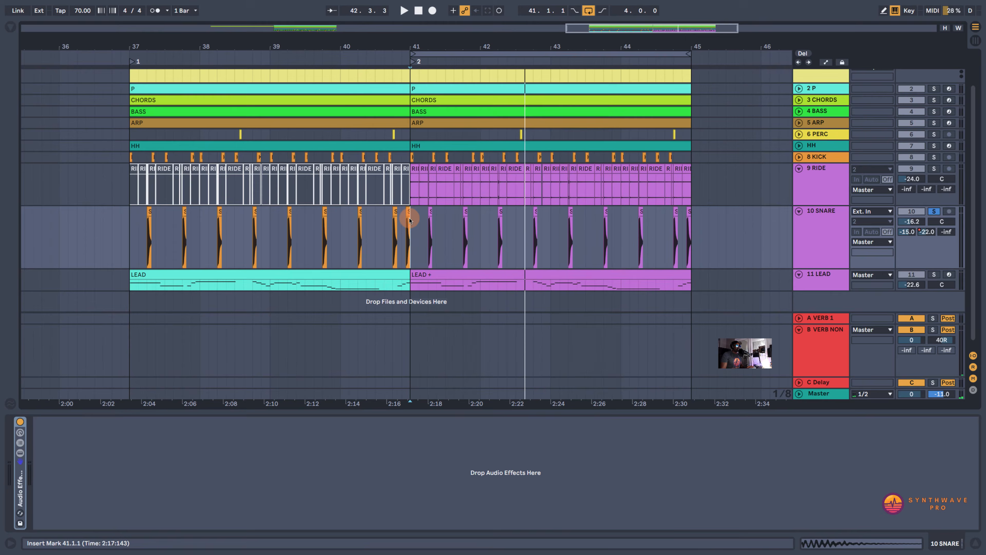
key(space)
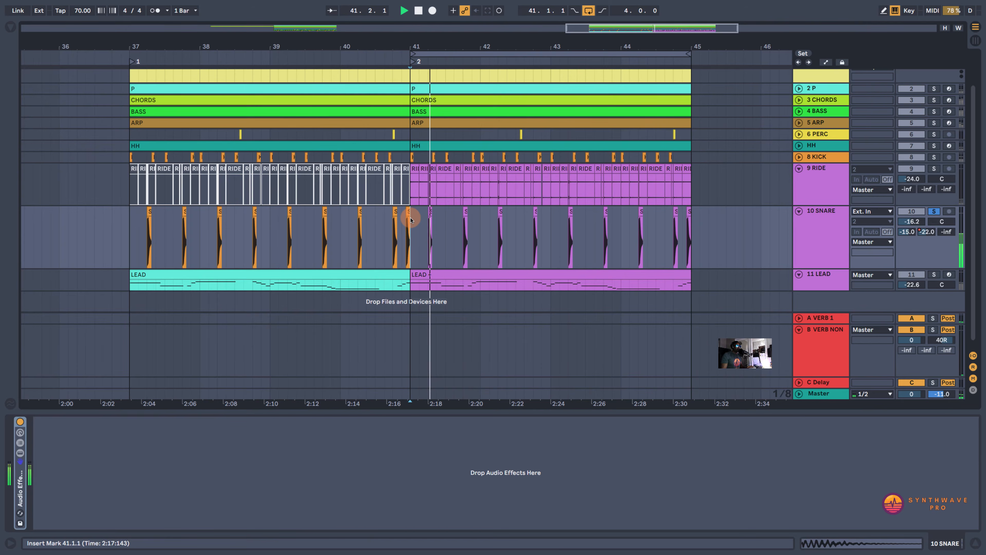
- Bring up the VERB NON return's reverb and compare the soloed snare with the return off and on
click(821, 348)
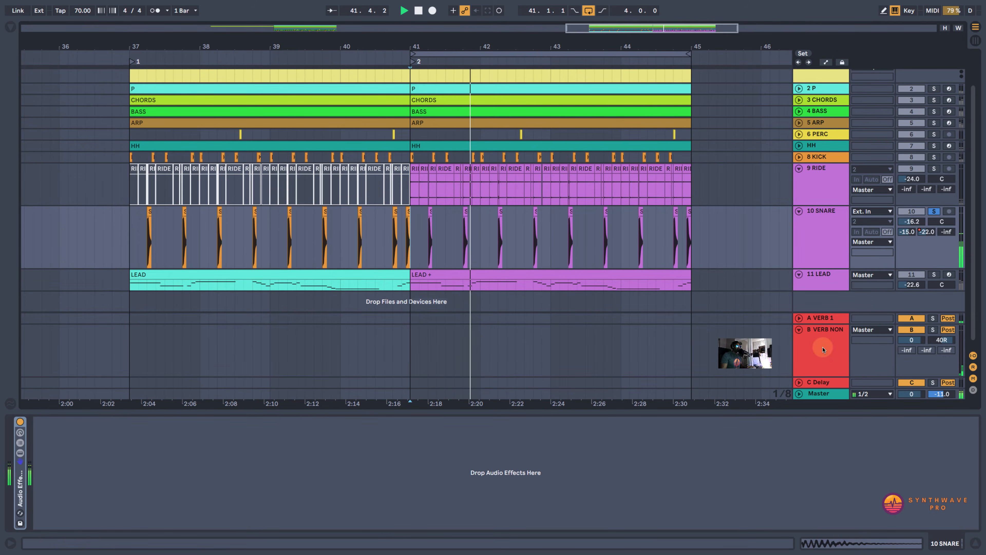
click(913, 330)
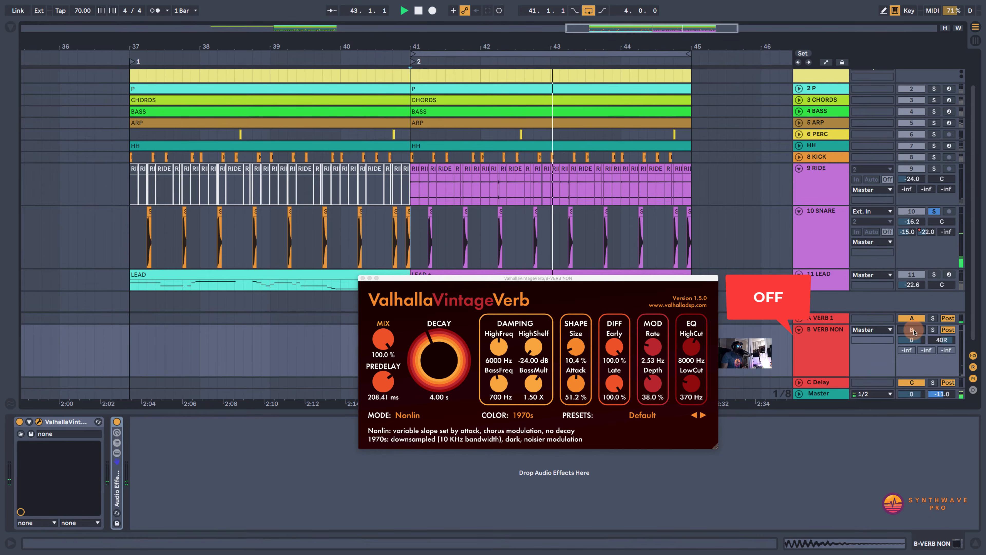
click(912, 329)
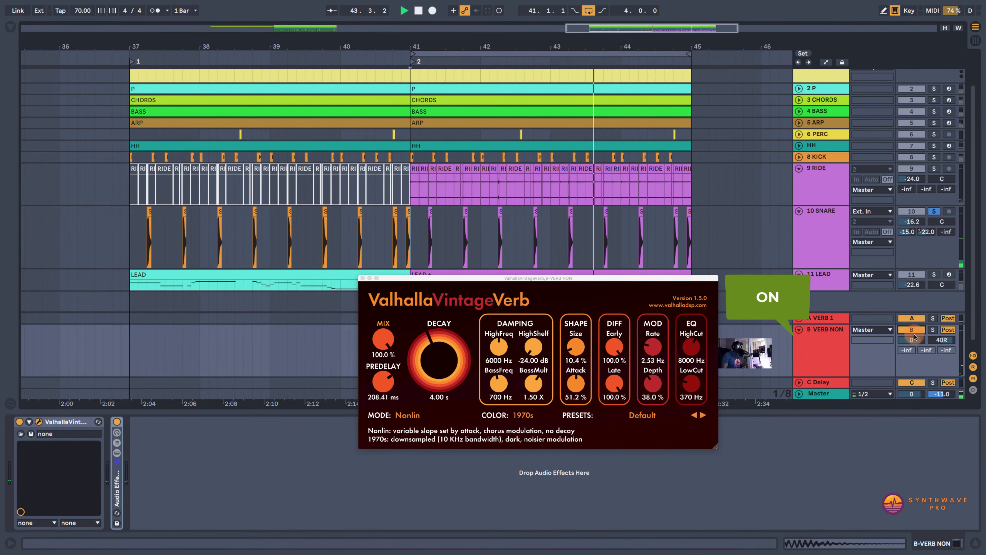
- Try the VERB NON return volume at 6.0 dB on the soloed snare, reset it to 0, and toggle playback
drag(913, 341, 912, 326)
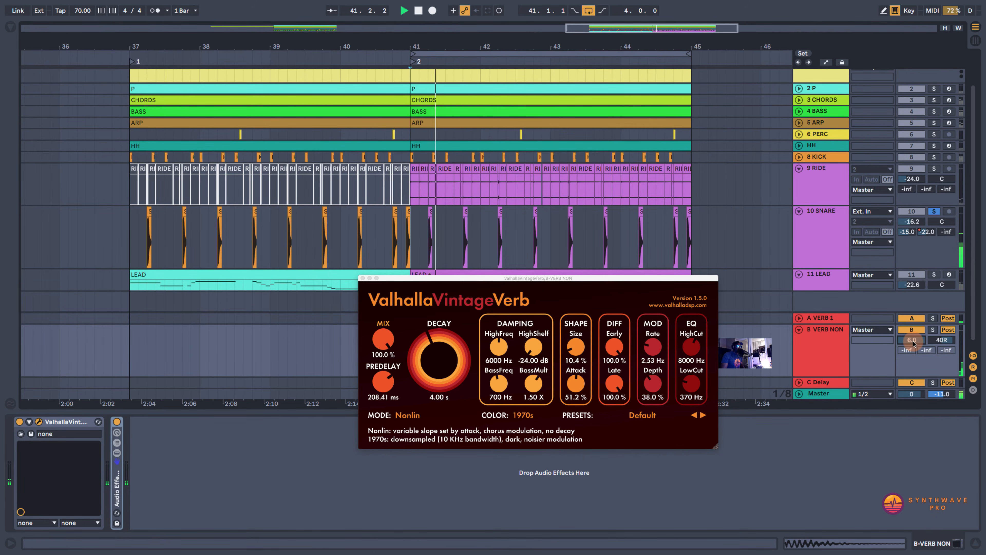
double_click(914, 343)
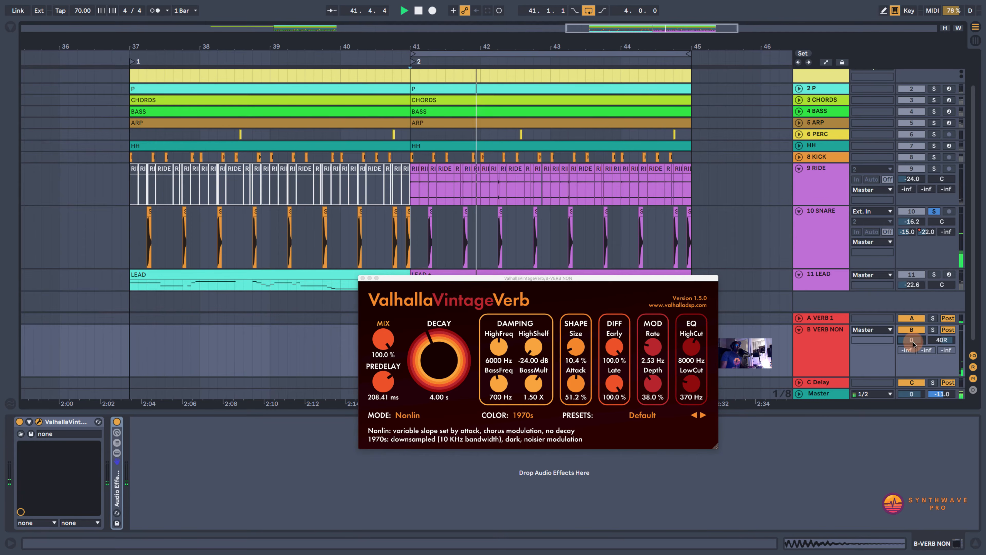
key(space)
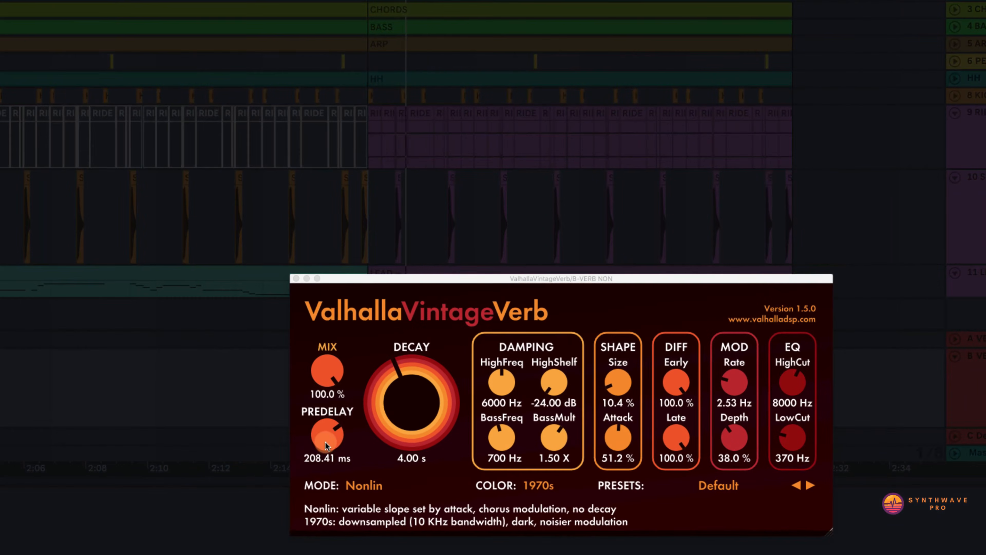
- Audition ValhallaVintageVerb predelay settings of 142.28, 320.78 and 350.37 ms on the snare
click(326, 442)
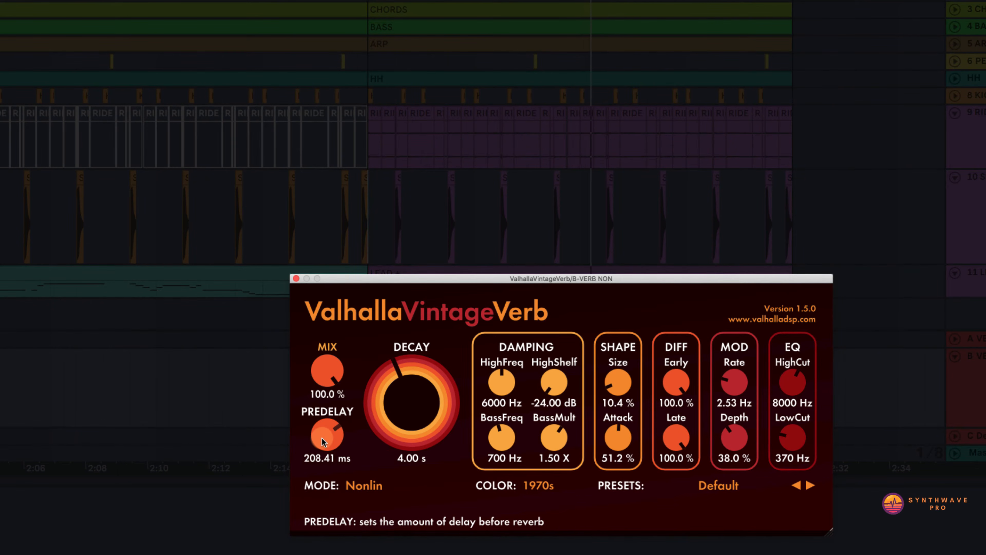
drag(321, 438, 321, 454)
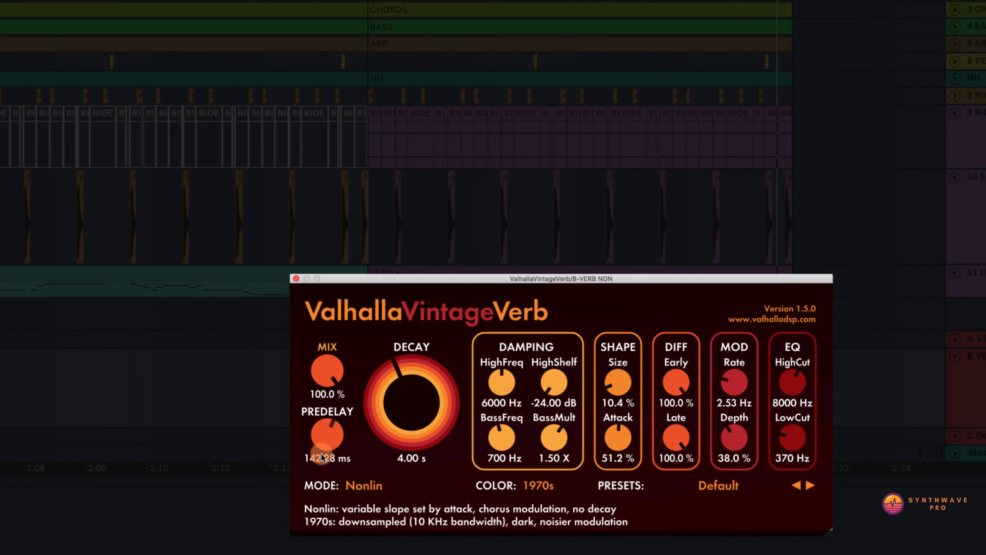
drag(321, 455, 324, 417)
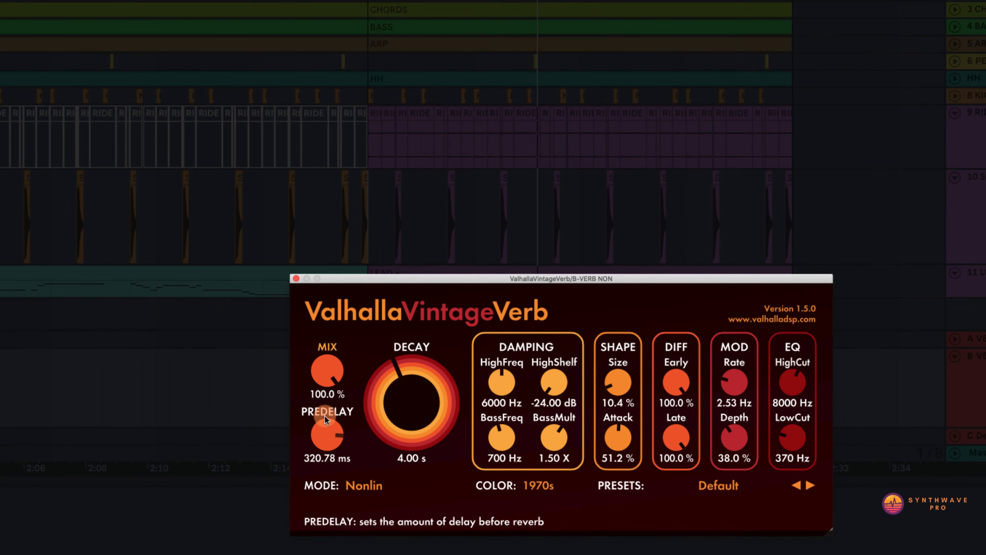
drag(324, 416, 323, 411)
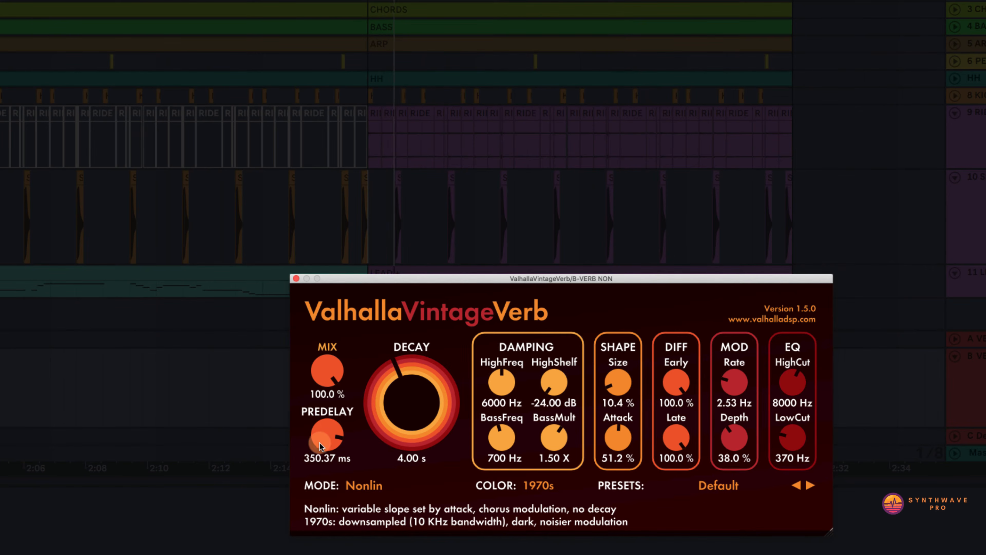
- Lower the ValhallaVintageVerb predelay to 202.81 ms while listening to the snare together with the kick
click(323, 436)
drag(323, 440, 323, 447)
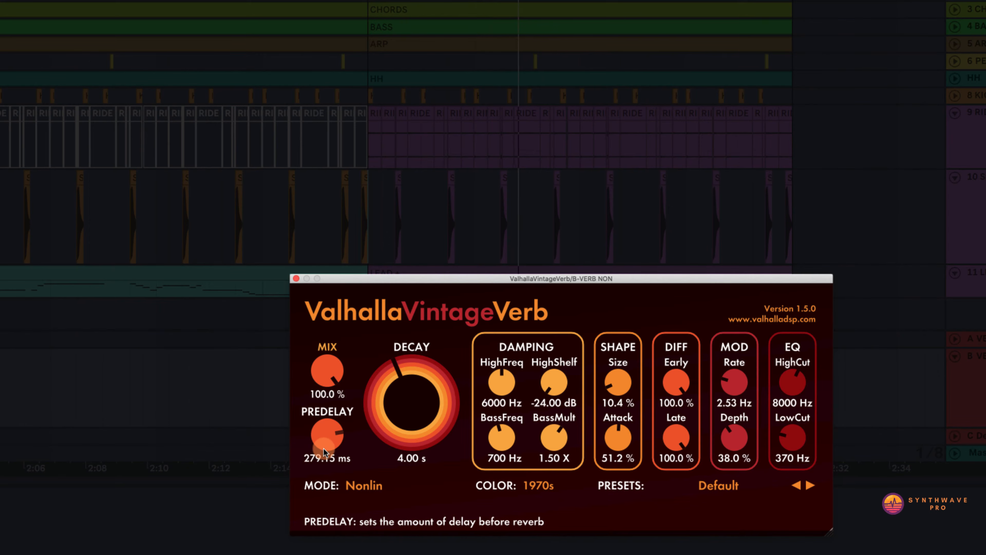
drag(323, 448, 332, 464)
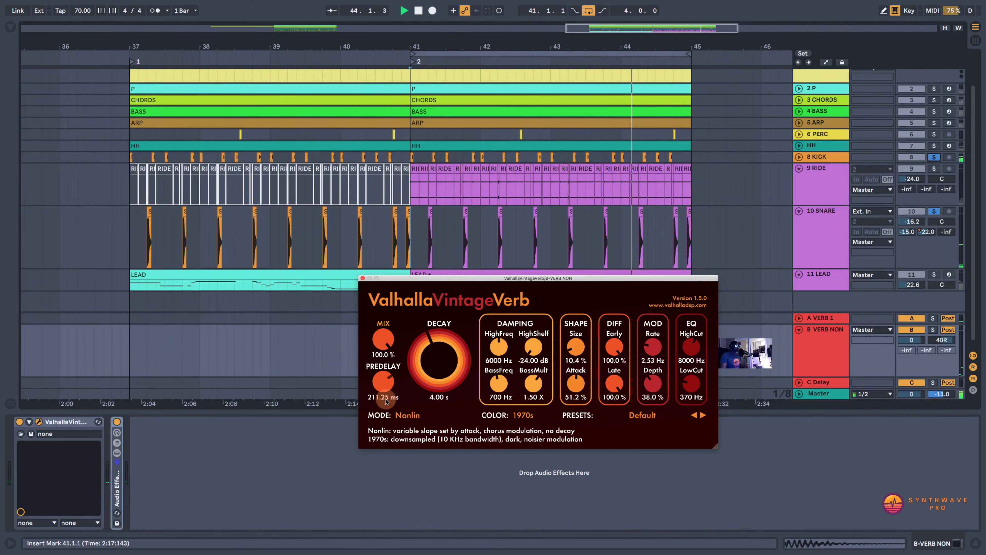
drag(386, 402, 387, 402)
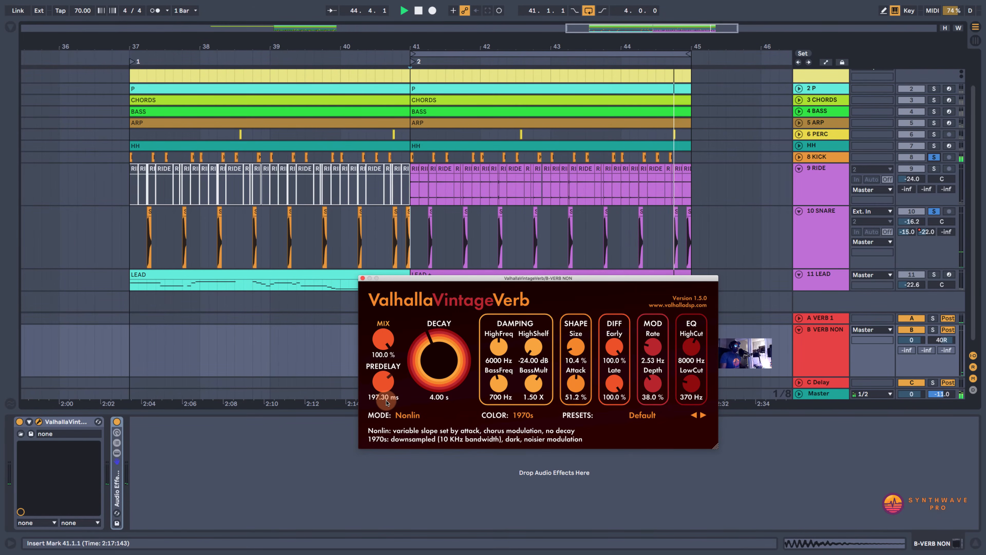
drag(386, 402, 379, 407)
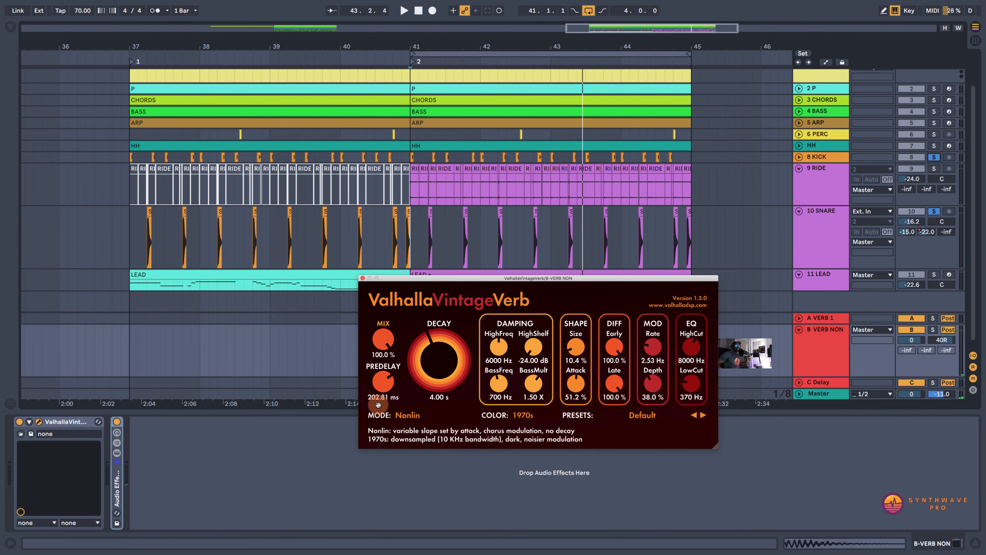
- Play the kick and snare with the VERB NON volume raised to 6.0 dB, reset it to 0, and stop playback
key(space)
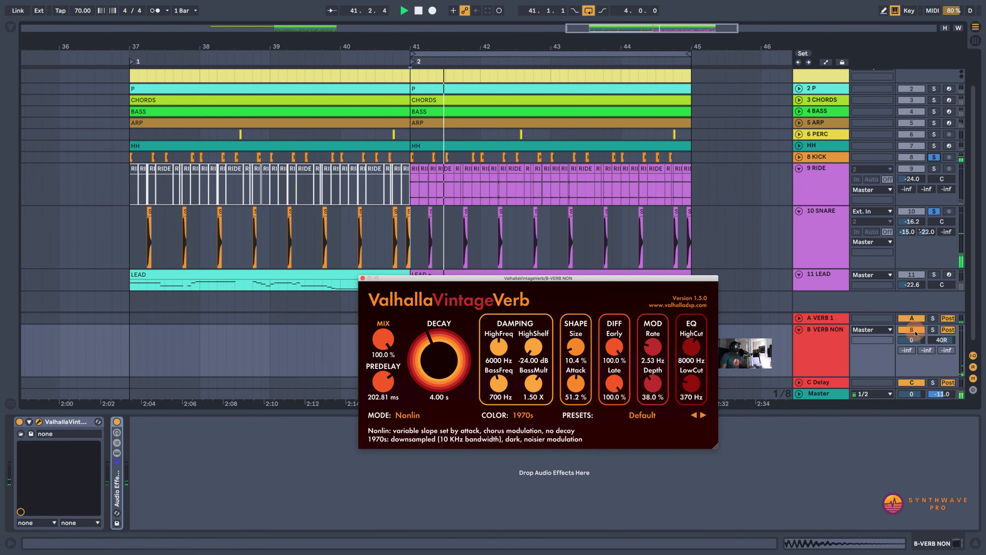
drag(915, 340, 915, 326)
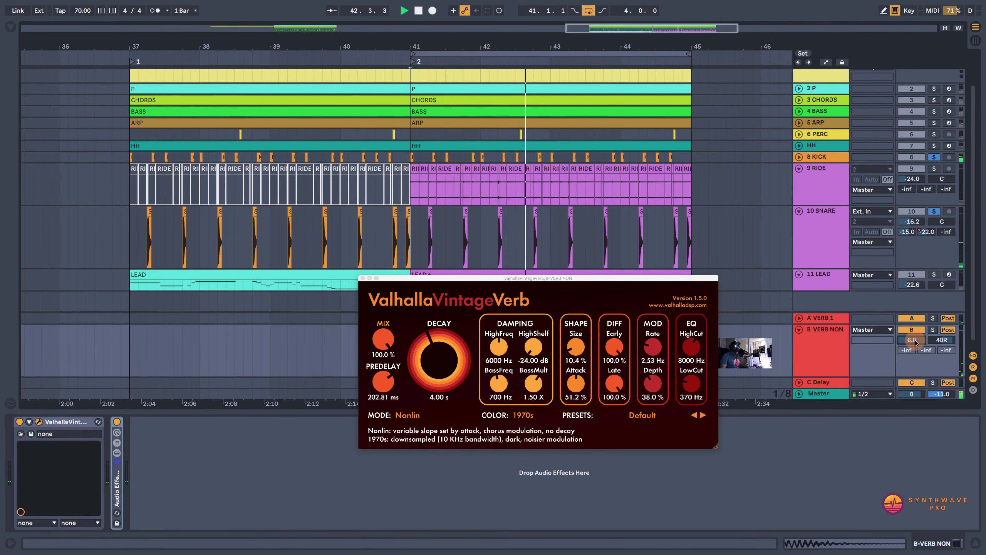
double_click(916, 342)
key(space)
- Extend the loop to start at bar 39, solo the tracks from PERC to SNARE, and select the loop region
drag(414, 51, 270, 54)
click(830, 134)
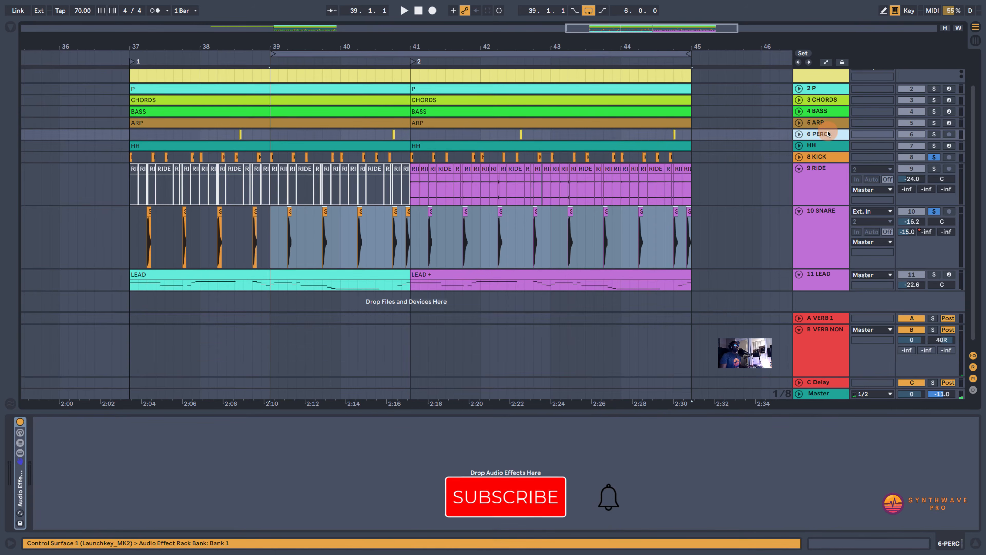
shift+click(831, 247)
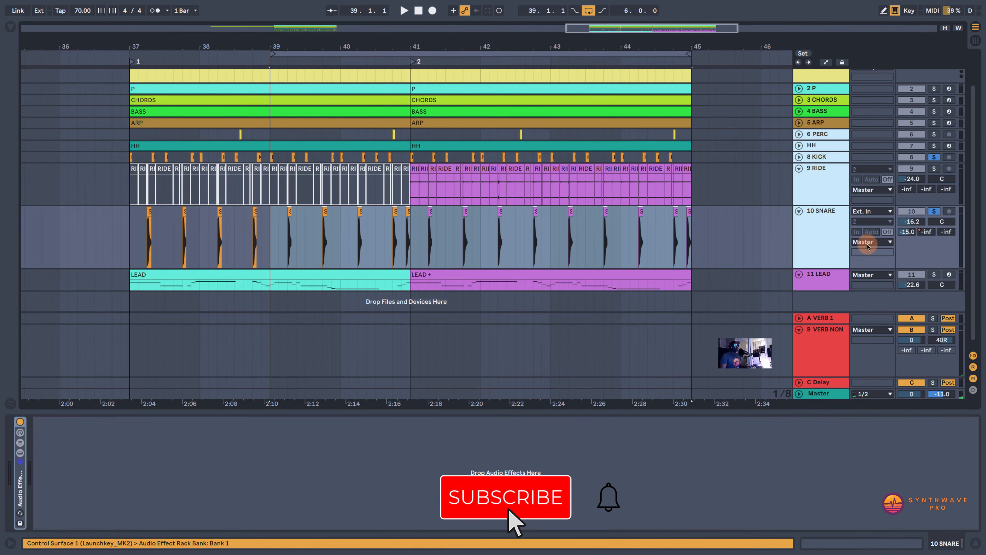
click(935, 134)
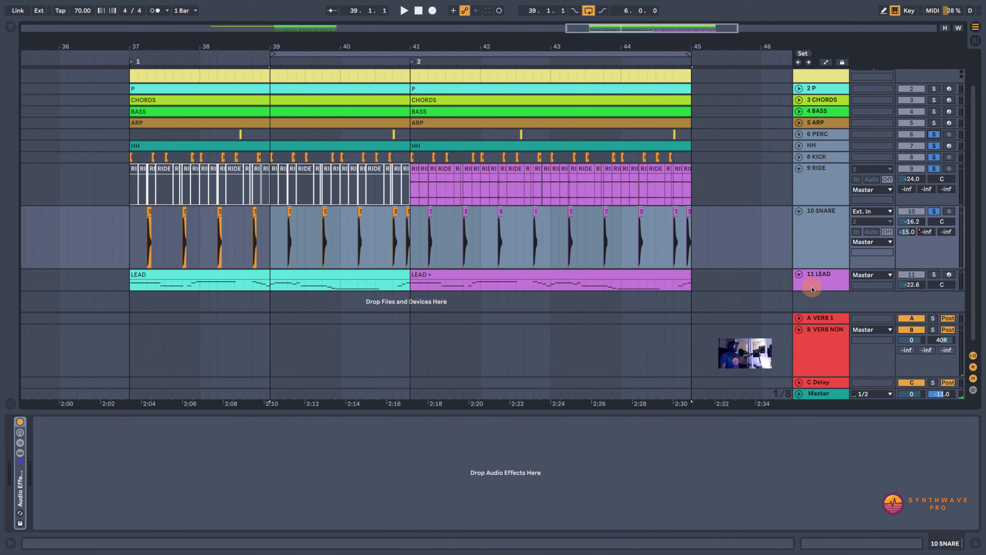
click(357, 53)
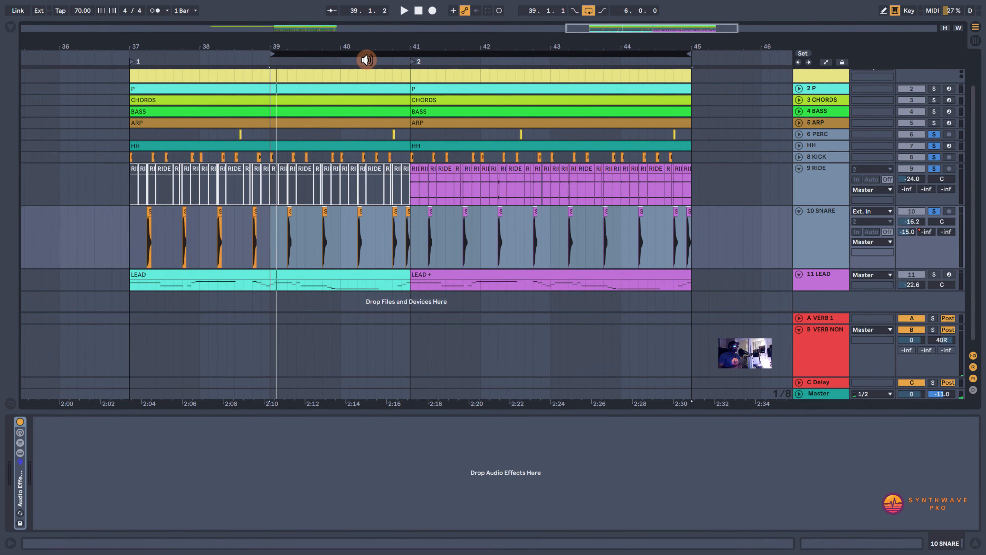
- Turn off the solo on the drum tracks and bring up the LEAD track's device chain
click(934, 211)
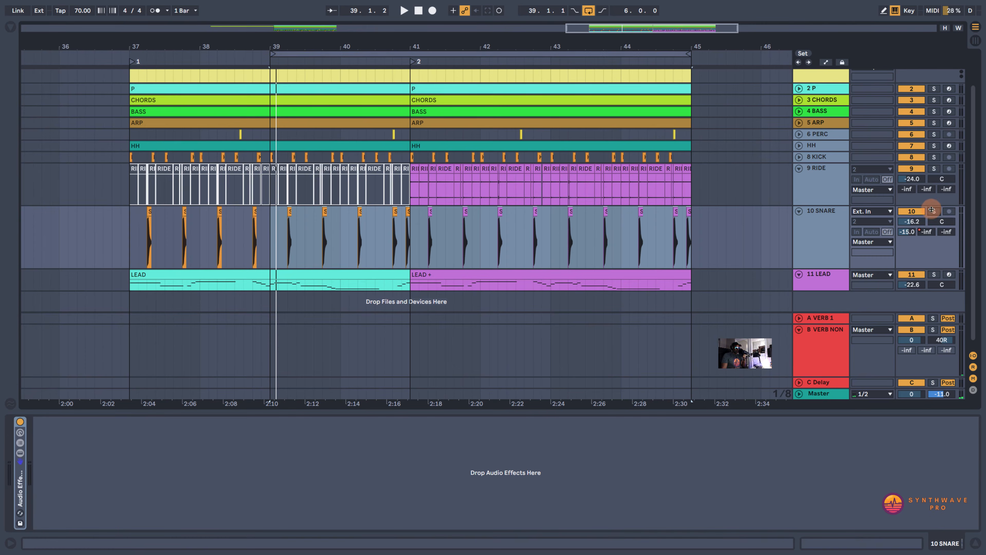
click(816, 277)
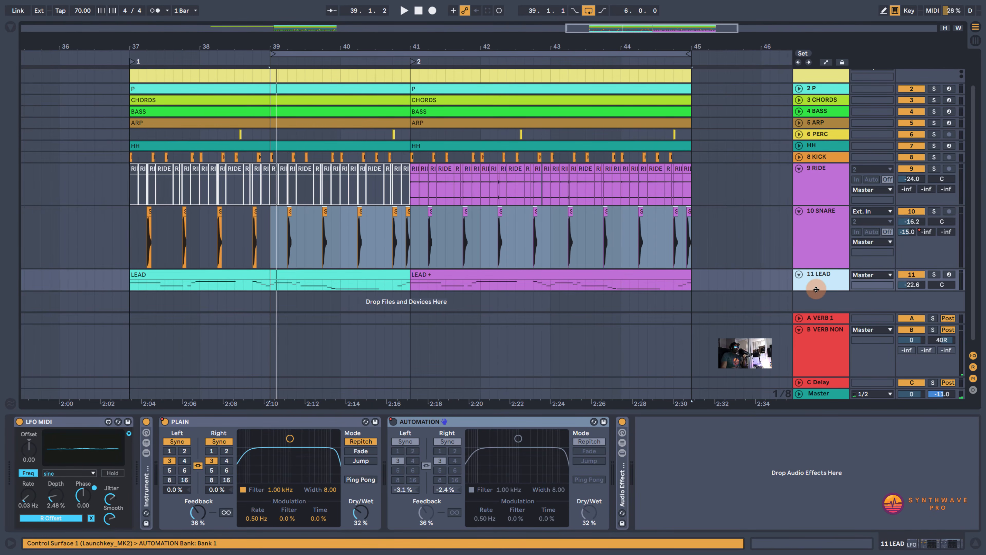
- Collapse the SNARE track, enlarge the LEAD track, and play the full mix from bar 39 into the LEAD + section
drag(817, 290, 821, 217)
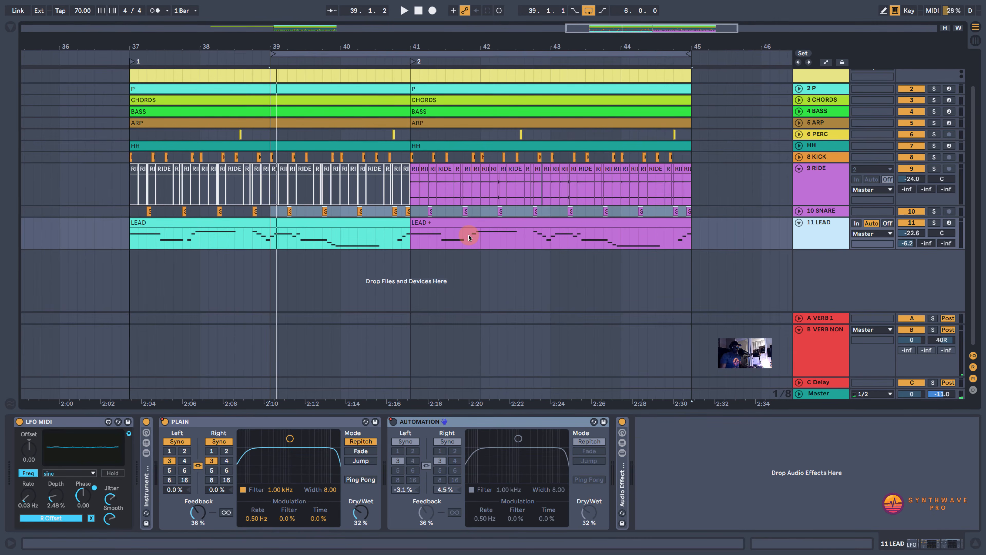
click(267, 238)
key(space)
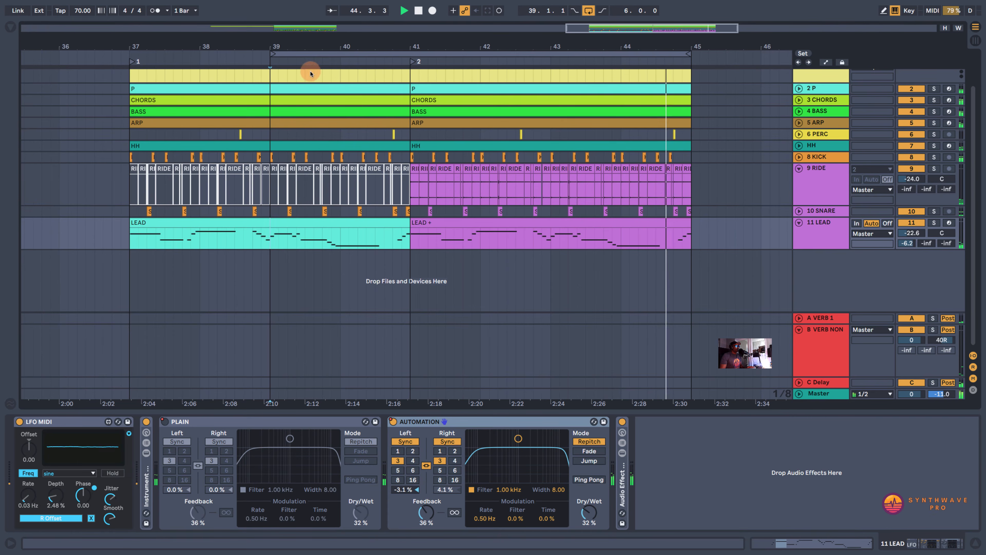
key(space)
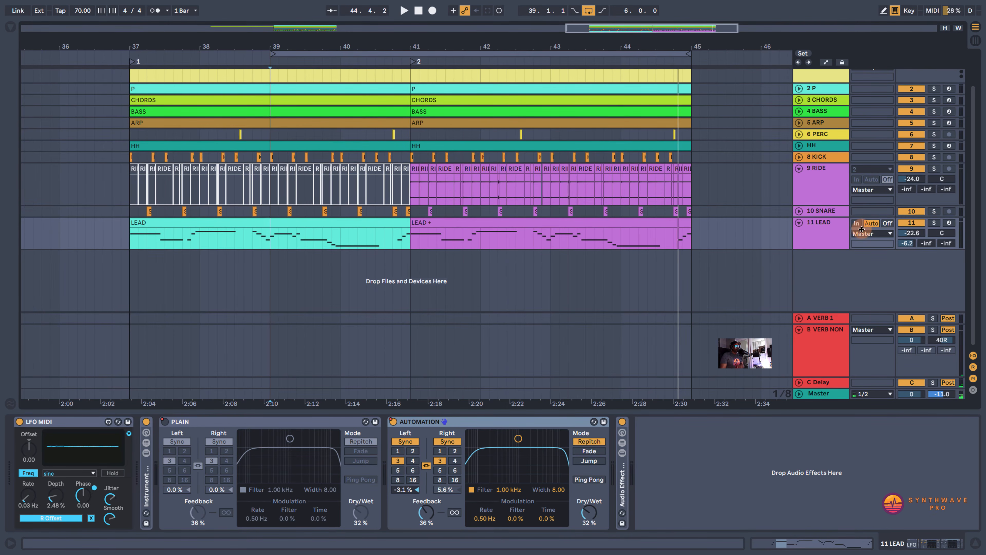
- Solo the LEAD track, play it from bar 39 through the LEAD + section, and stop playback
click(934, 226)
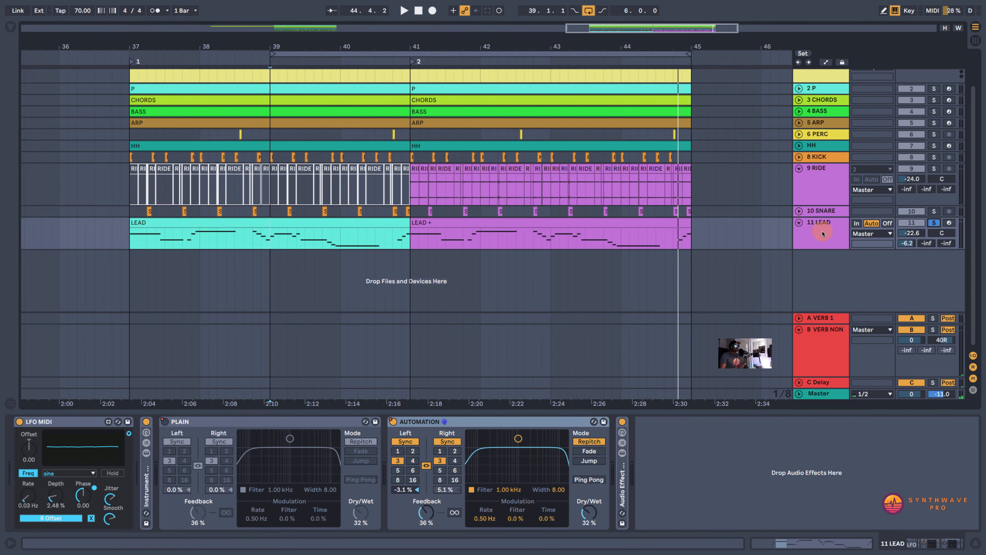
click(269, 238)
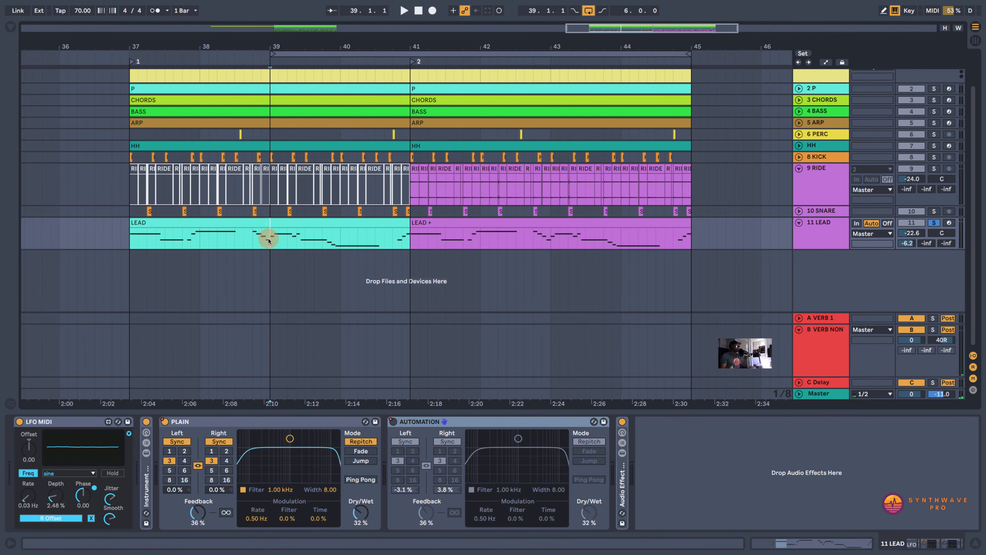
key(space)
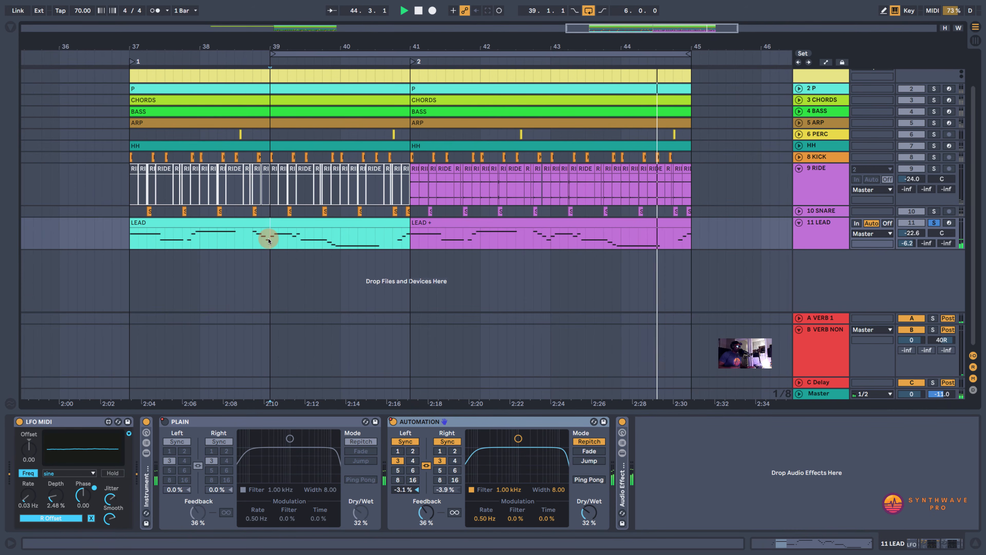
key(space)
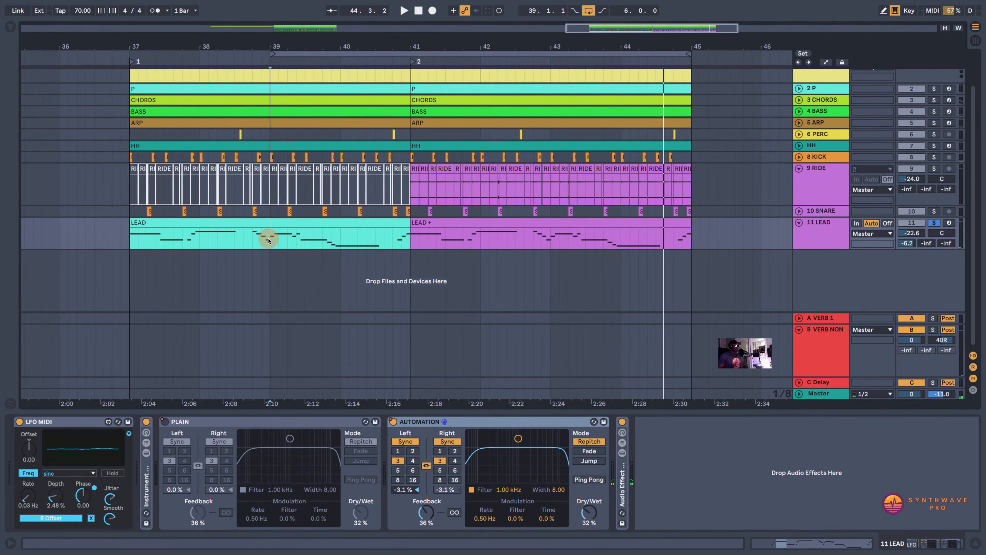
- Select the LEAD + clip and try to adjust the right channel's delay offset on the AUTOMATION delay
click(441, 222)
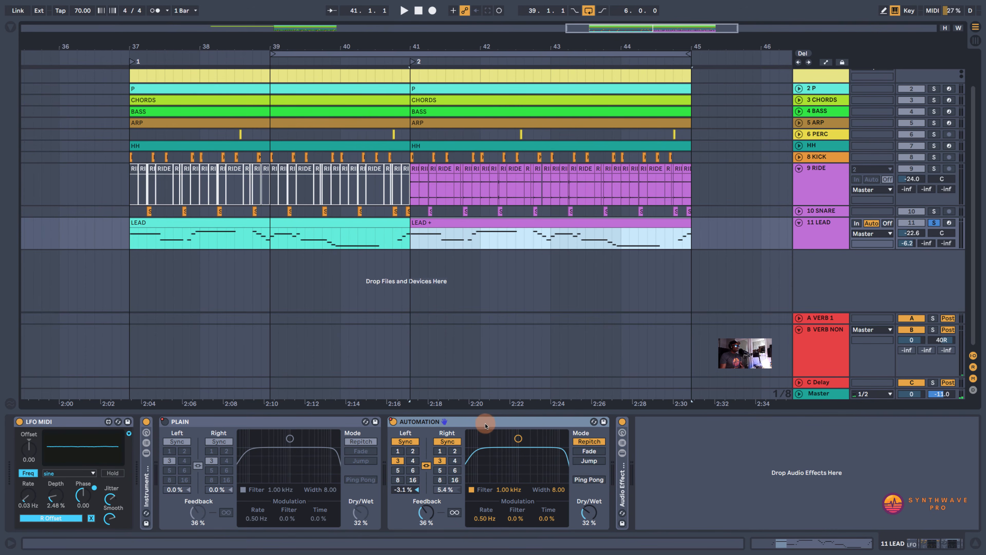
click(444, 490)
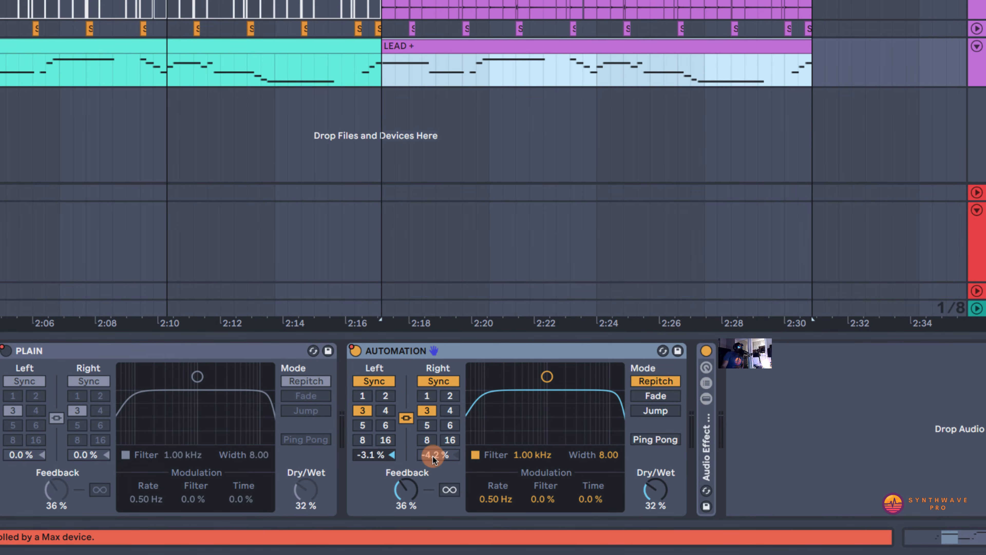
drag(433, 456, 446, 460)
drag(440, 460, 441, 455)
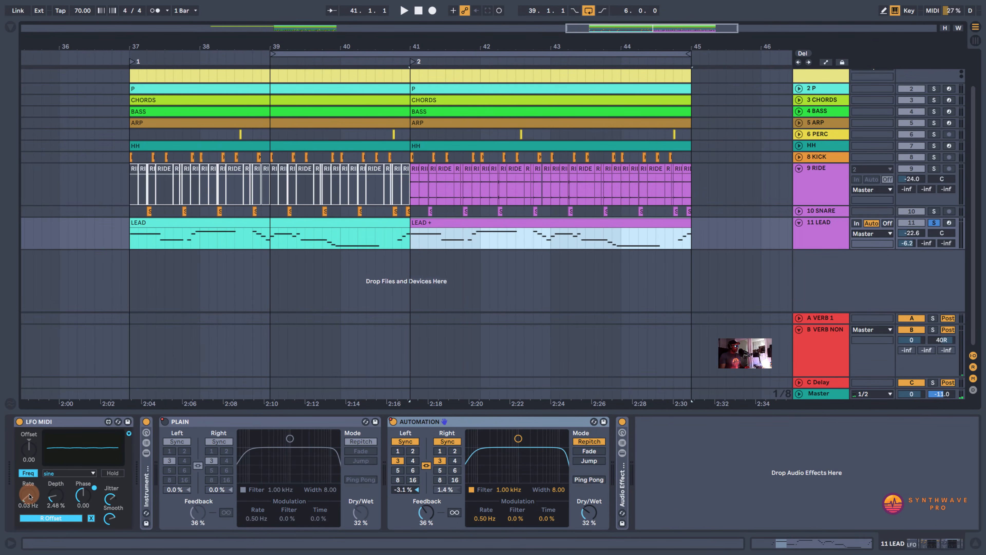
- Raise the LFO MIDI rate to 0.71 Hz while playing the soloed lead, and shorten the loop to start at bar 41
key(space)
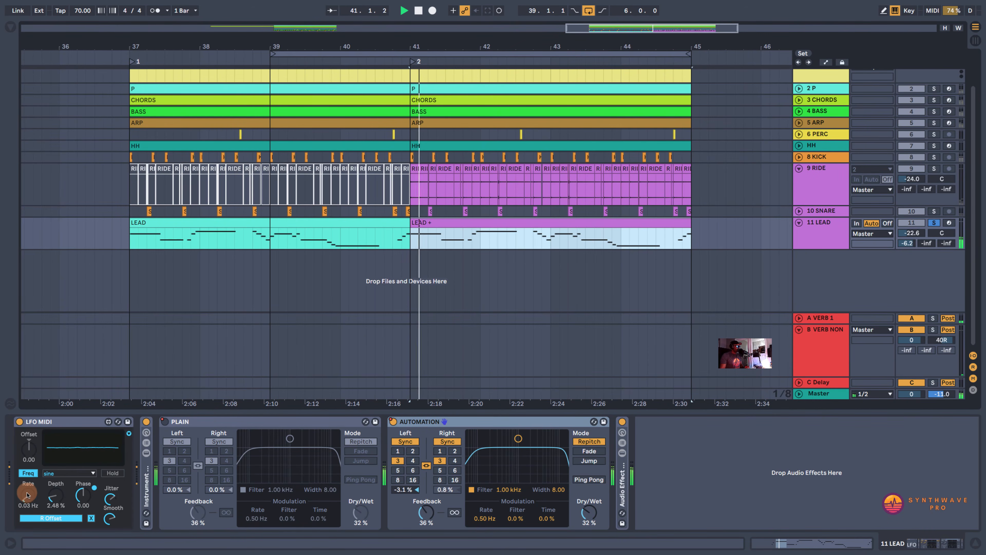
drag(28, 495, 28, 486)
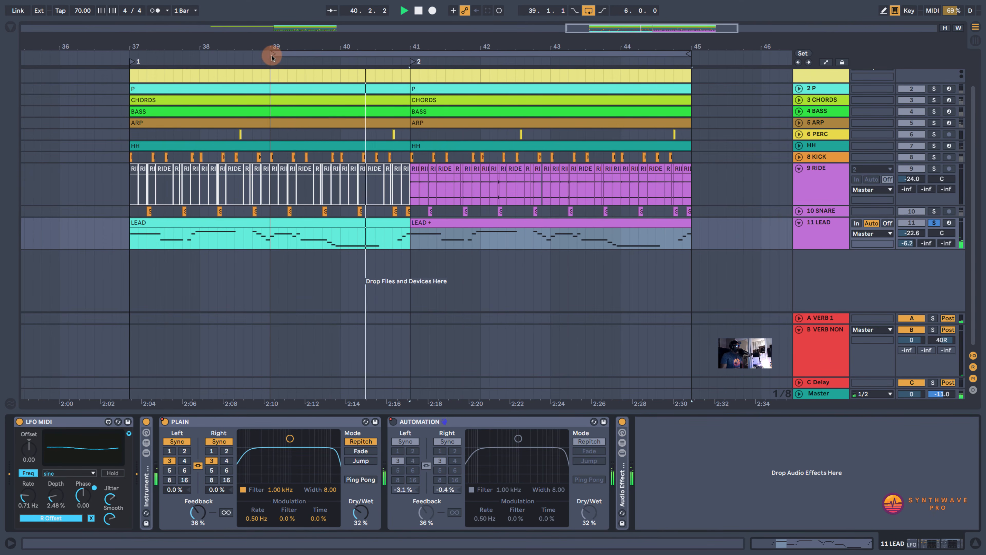
drag(271, 58, 411, 54)
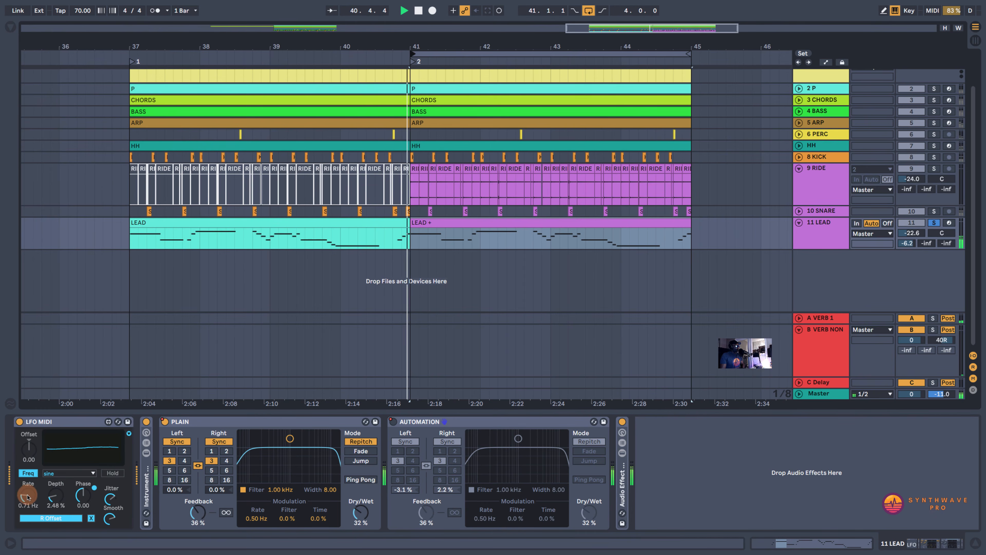
- Lower the LFO MIDI rate to 0.03 Hz while listening to the looped LEAD + section, and stop playback
drag(28, 497, 27, 494)
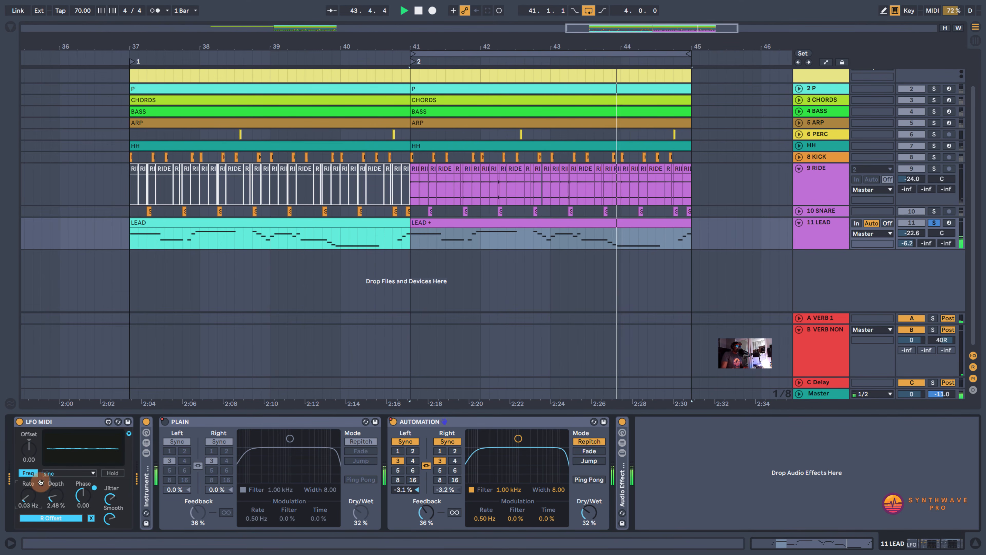
click(515, 290)
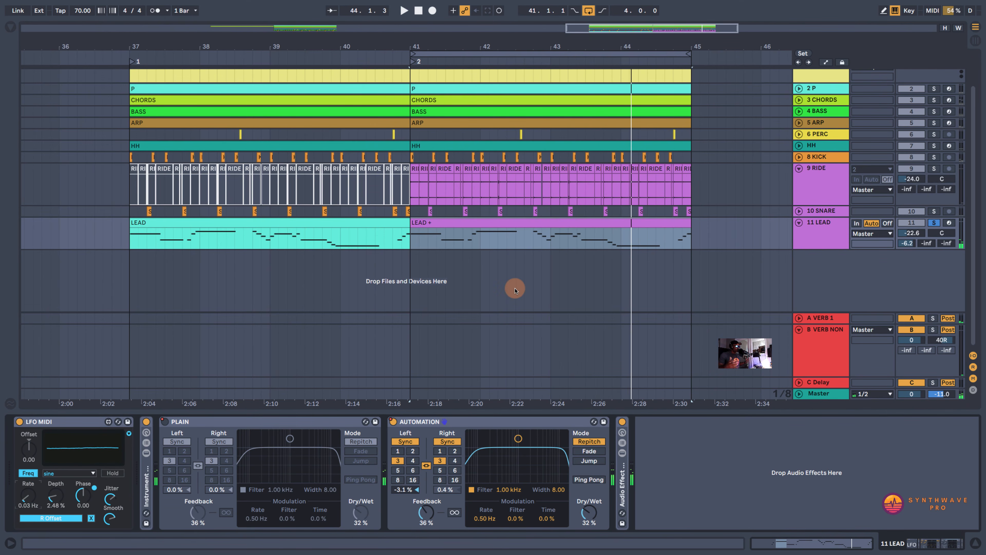